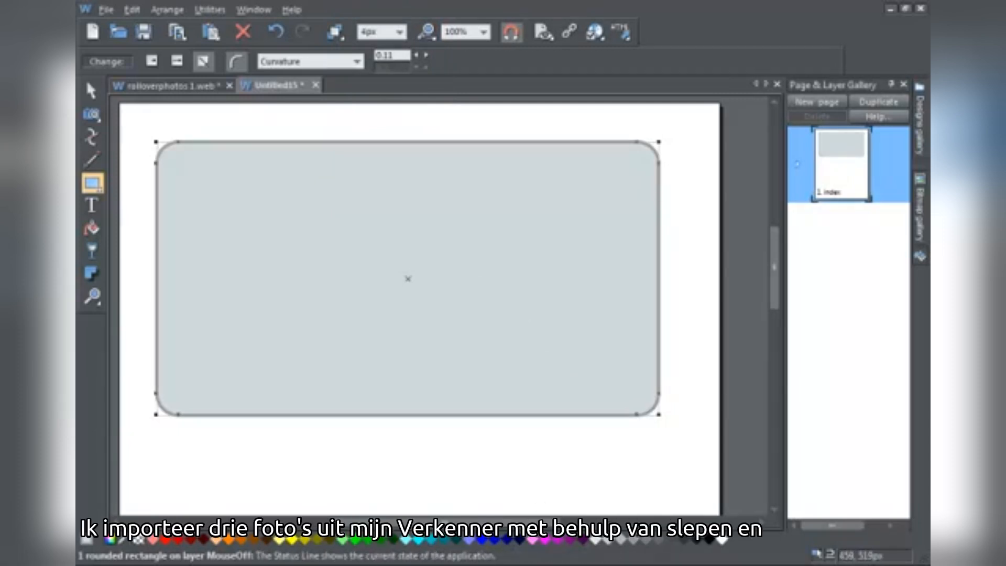
Import lobster dinner.jpg, violinist.jpg and golf.jpg from the Explorer sample folder onto the page and close the folder window.
key("alt+Tab")
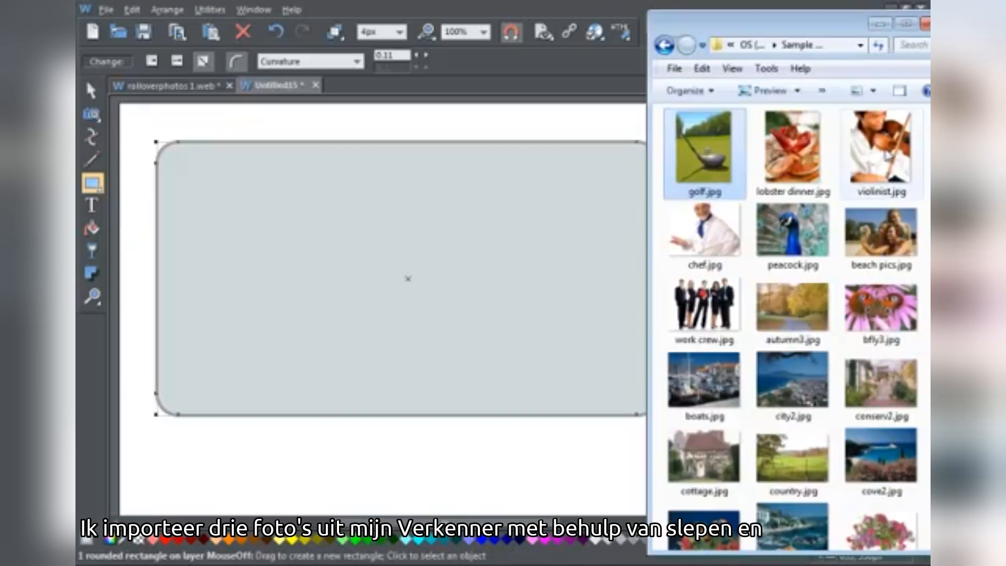
left_click(790, 152)
left_click_drag(529, 115, 550, 142)
left_click_drag(891, 152, 593, 465)
left_click_drag(710, 146, 153, 131)
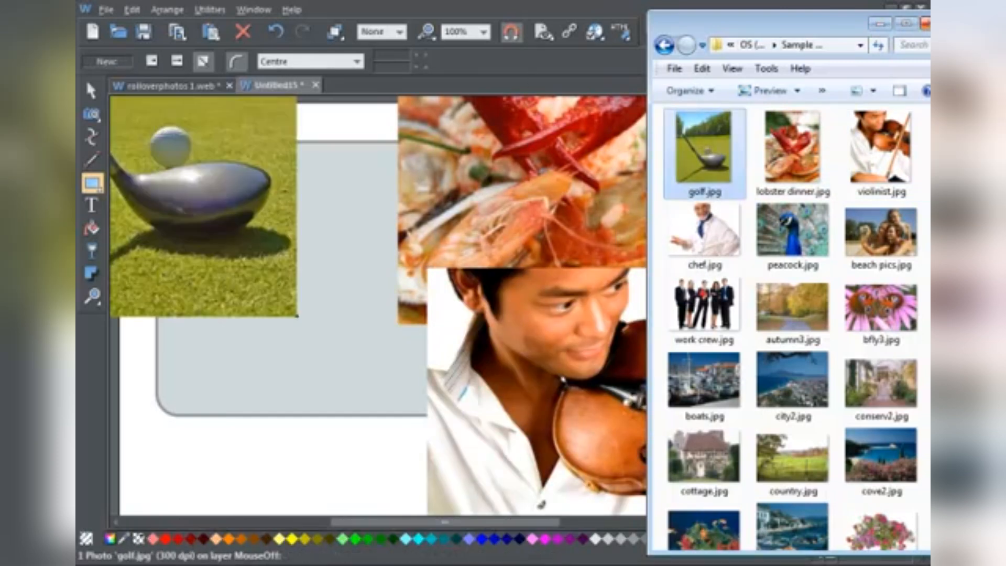
left_click(924, 25)
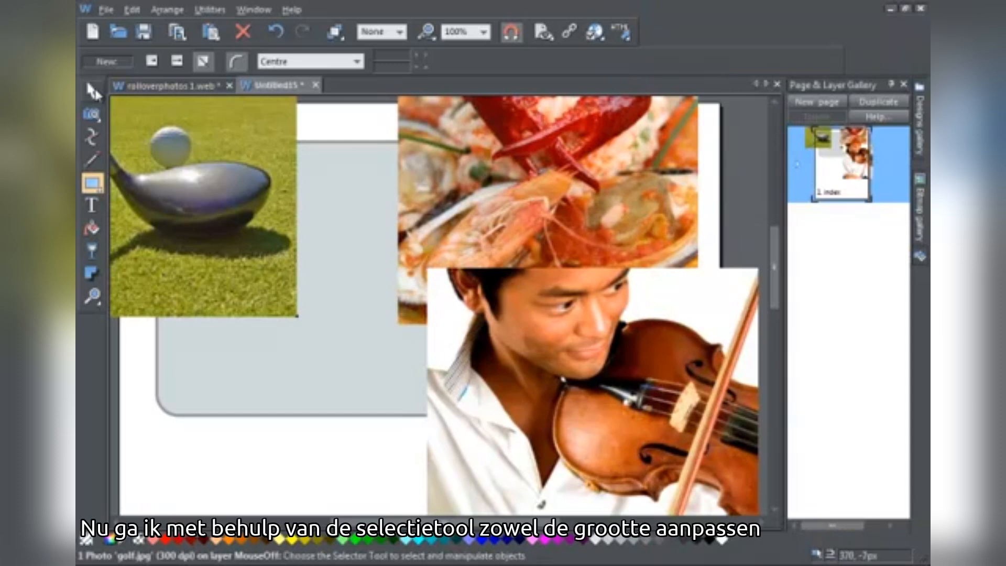
Shrink the golf photo to about 200 x 261 px and place it inside the left end of the rounded rectangle.
left_click(92, 90)
left_click_drag(151, 137, 244, 290)
left_click_drag(409, 485, 256, 286)
left_click_drag(179, 181, 268, 265)
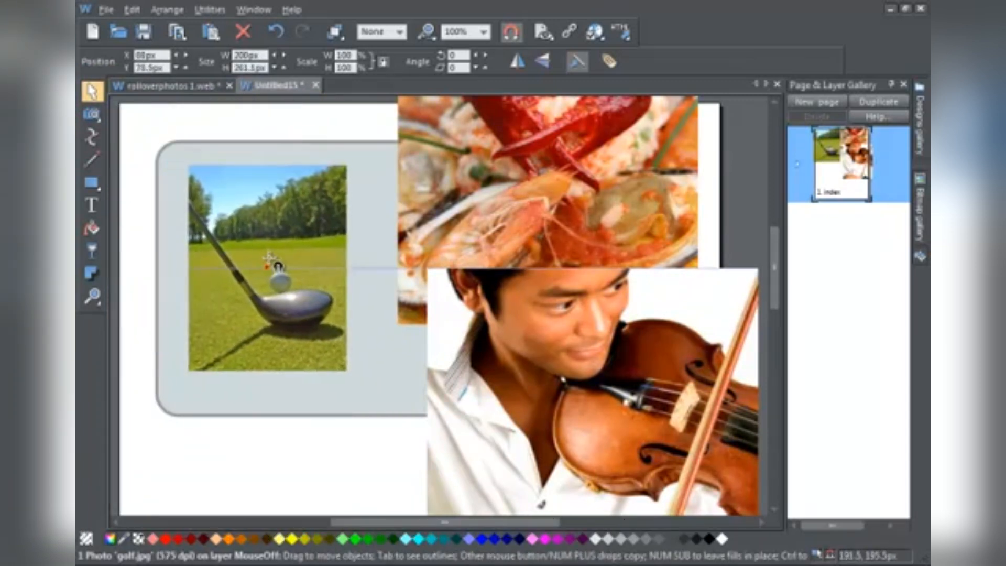
Shrink the violinist photo to about 224 x 267 px and place it beside the golf photo, in the middle of the rectangle.
left_click_drag(593, 290, 536, 123)
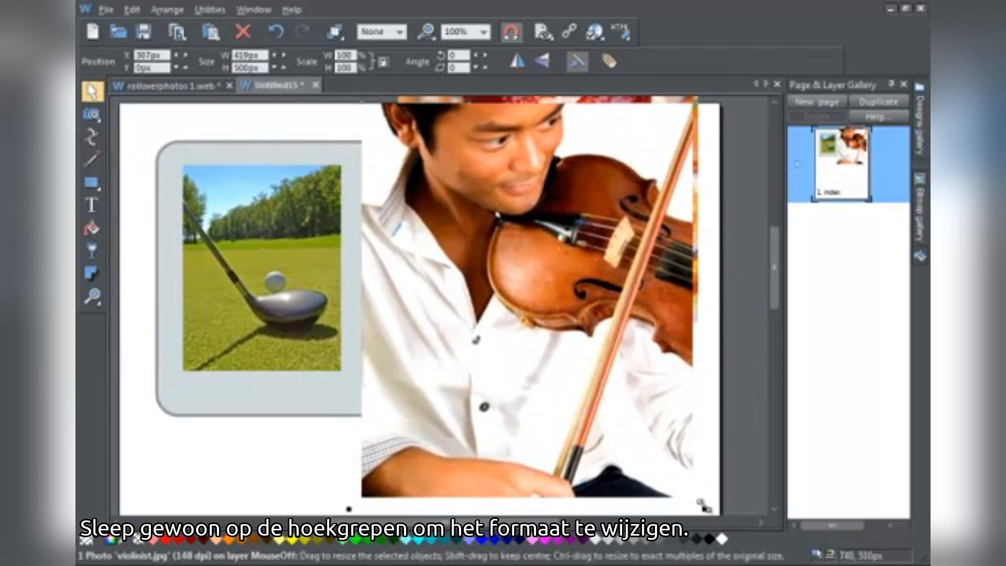
left_click_drag(699, 506, 539, 315)
left_click_drag(461, 162, 433, 235)
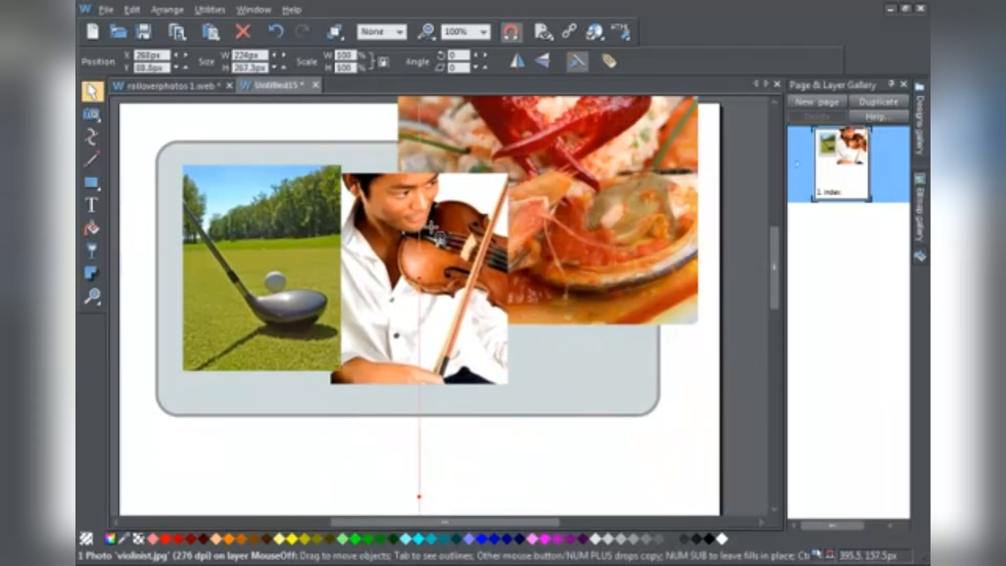
Shrink the lobster photo to about 213 x 280 px and place it to the right of the violinist photo.
left_click_drag(627, 156, 613, 329)
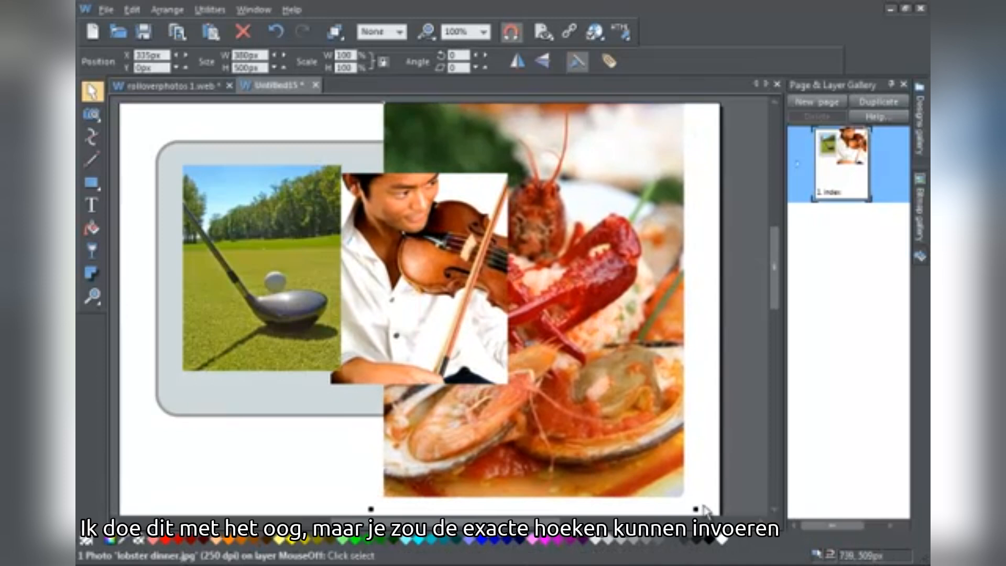
left_click_drag(695, 508, 567, 270)
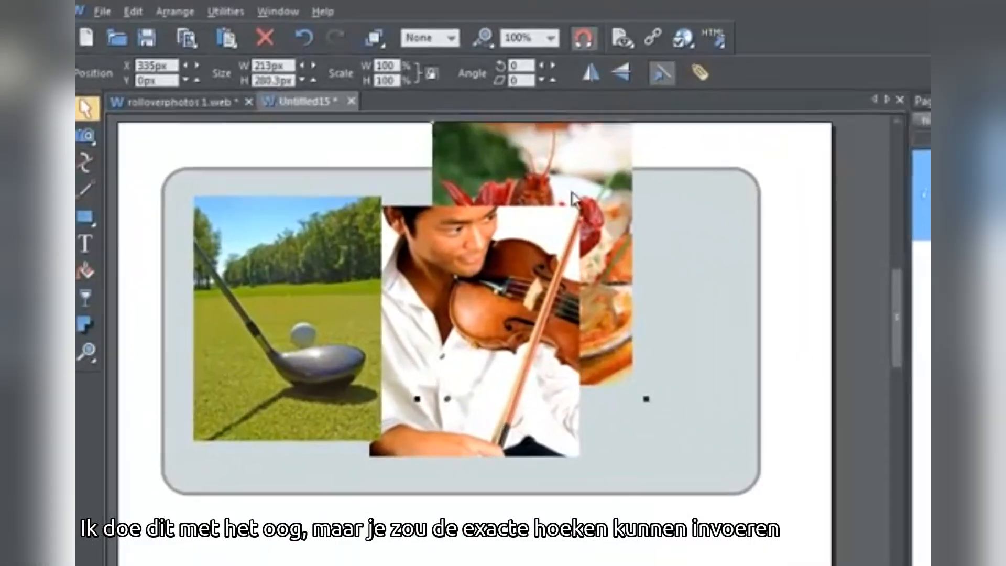
left_click_drag(504, 158, 578, 217)
left_click_drag(702, 278, 730, 288)
Tilt the lobster photo slightly clockwise and the golf photo slightly counter-clockwise.
left_click_drag(794, 207, 811, 235)
left_click(272, 244)
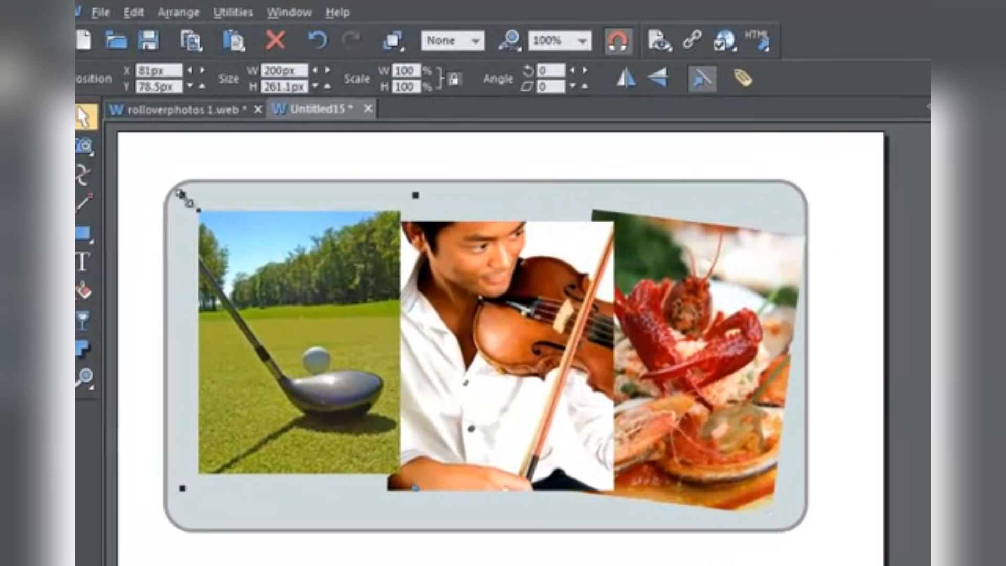
left_click_drag(192, 202, 180, 222)
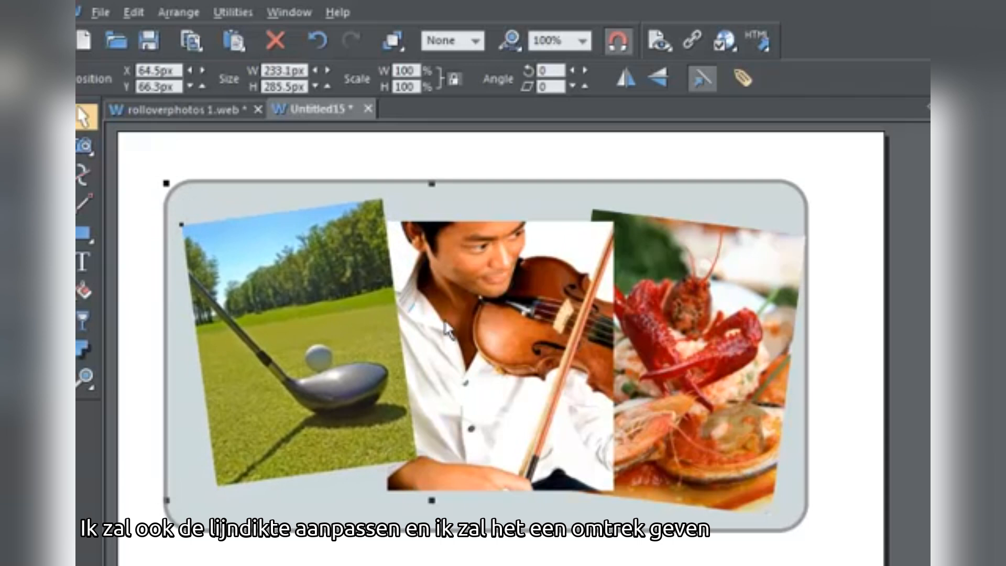
Give all three photos a 4px white outline.
left_click(683, 358)
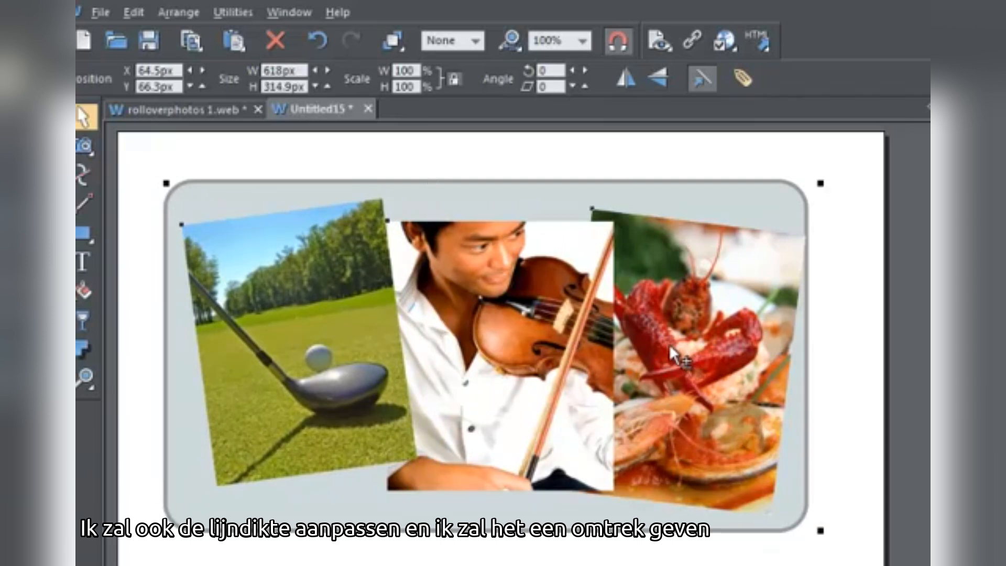
left_click(476, 41)
left_click(463, 124)
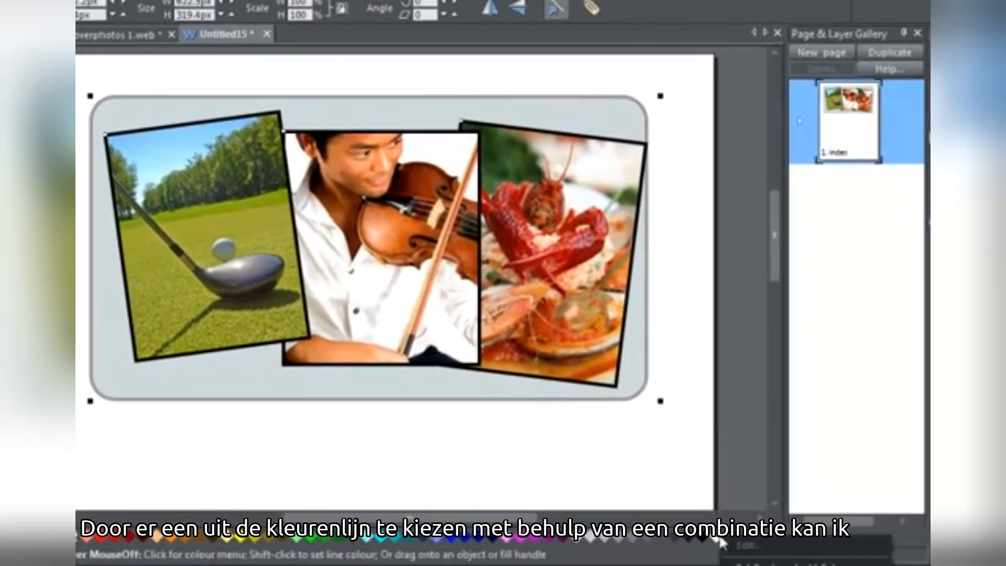
left_click(786, 565)
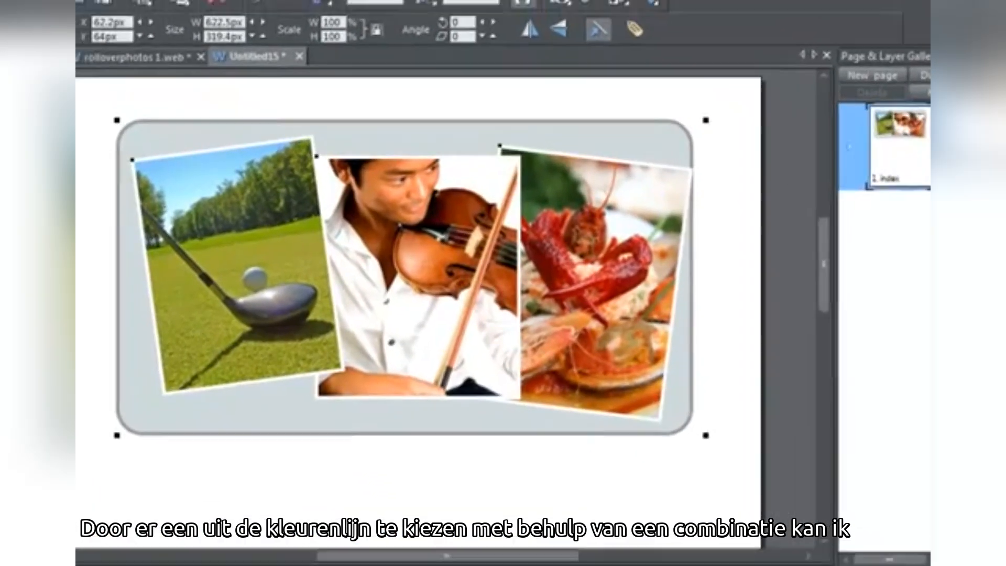
left_click(355, 452)
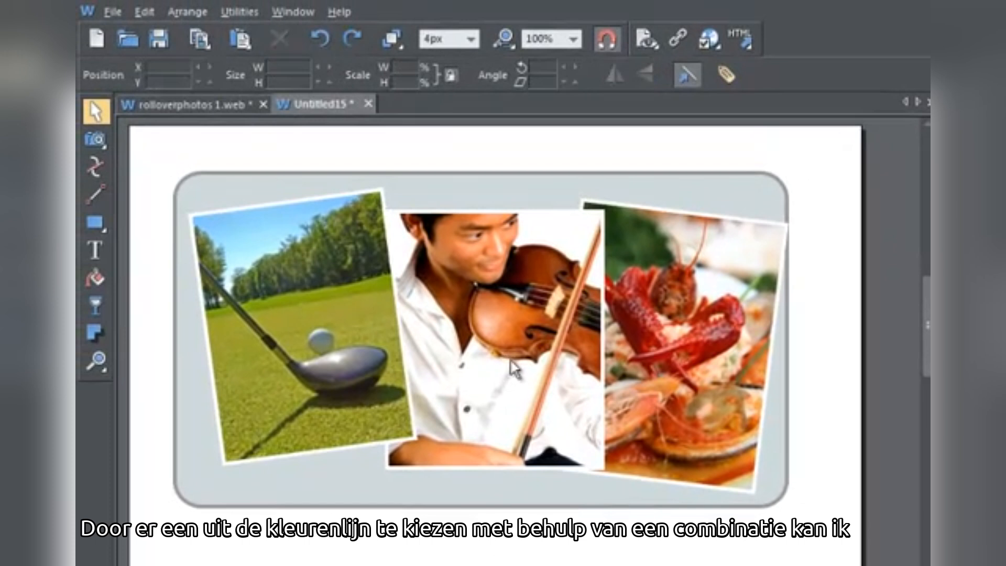
Spread the photos out by moving the violinist and golf photos slightly left and the lobster photo slightly right.
left_click_drag(513, 367, 496, 370)
left_click_drag(355, 344, 340, 349)
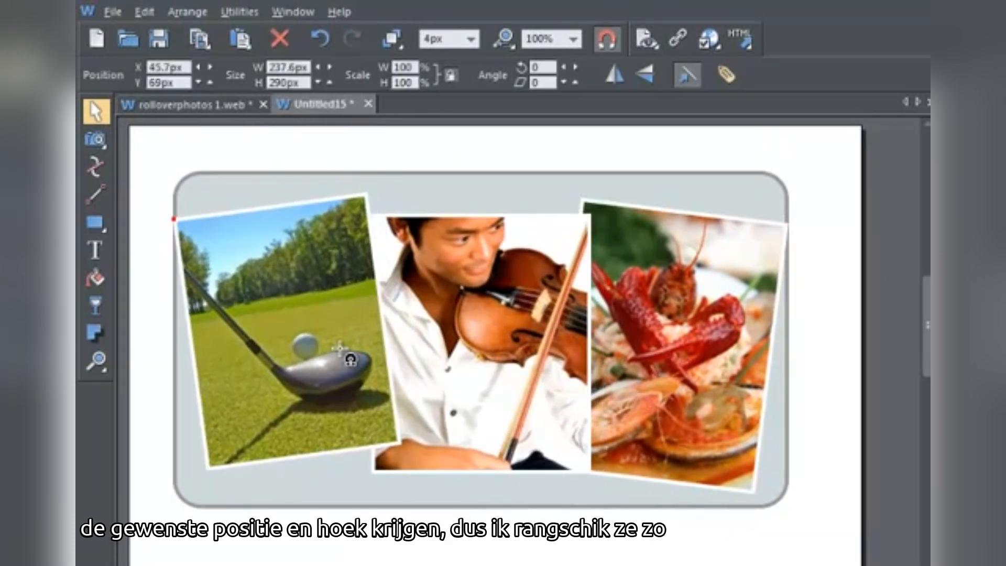
left_click_drag(719, 338, 746, 329)
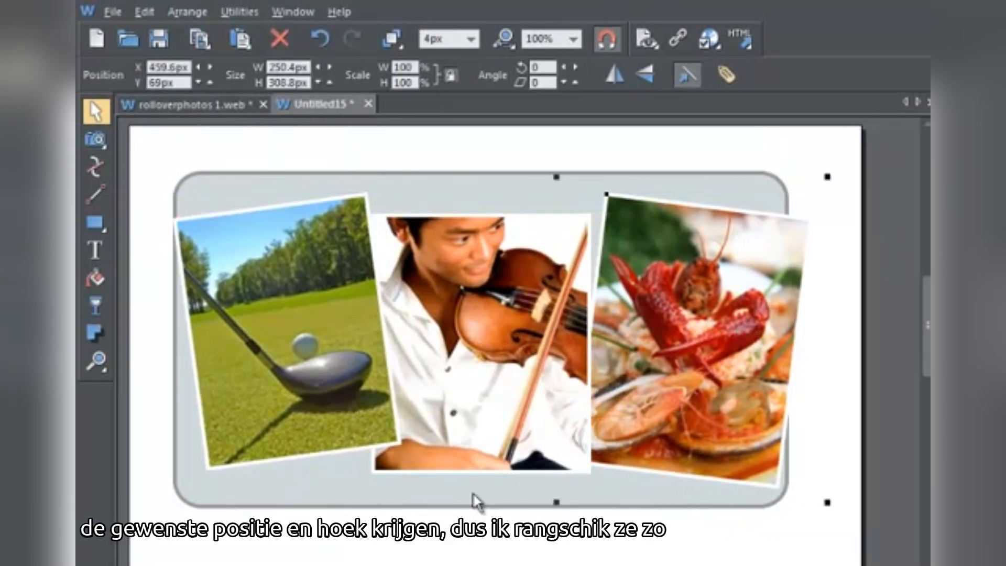
Stretch the rounded rectangle at its bottom, right and left edges to about 714 x 364 px so it frames all three photos.
left_click(485, 514)
mouse_move(480, 516)
left_mouse_down()
mouse_move(481, 539)
mouse_move(481, 528)
left_mouse_up()
left_click_drag(805, 345, 853, 345)
left_click_drag(159, 348, 135, 347)
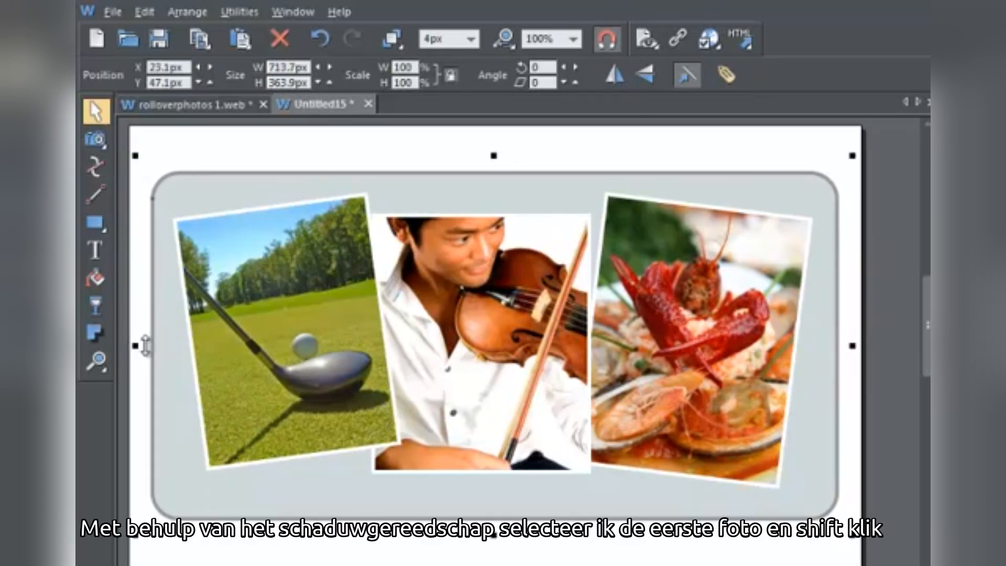
Add a soft shadow to all three photos, offset about 10 px by 9 px, with 12px blur and 64% transparency.
left_click(95, 334)
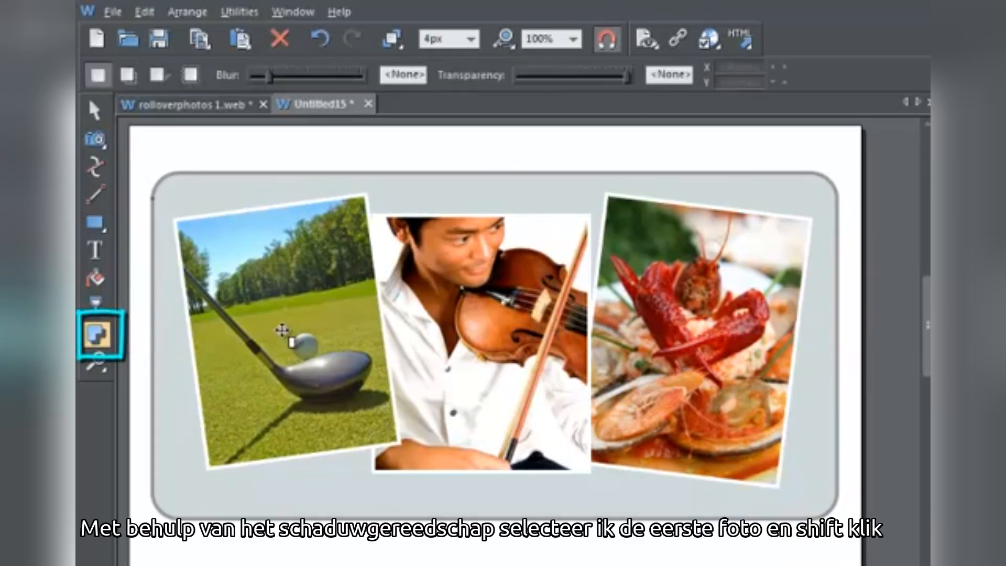
left_click(281, 330)
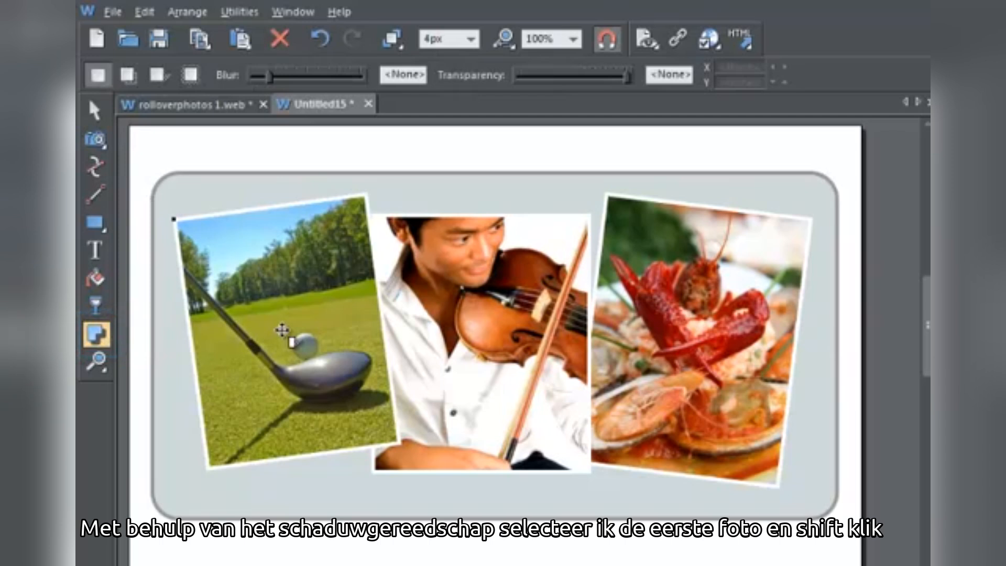
left_click(418, 340, "shift")
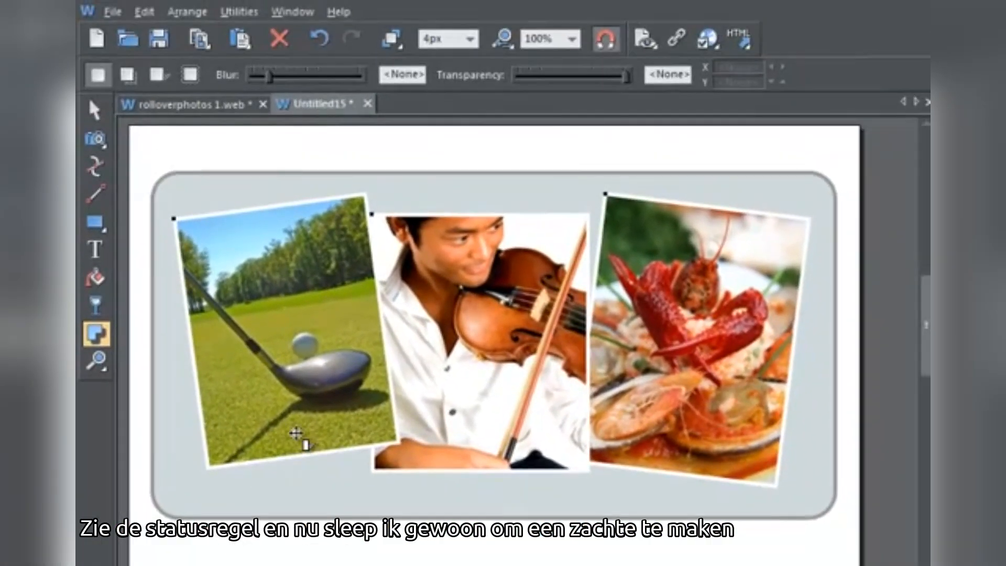
left_click_drag(296, 432, 300, 437)
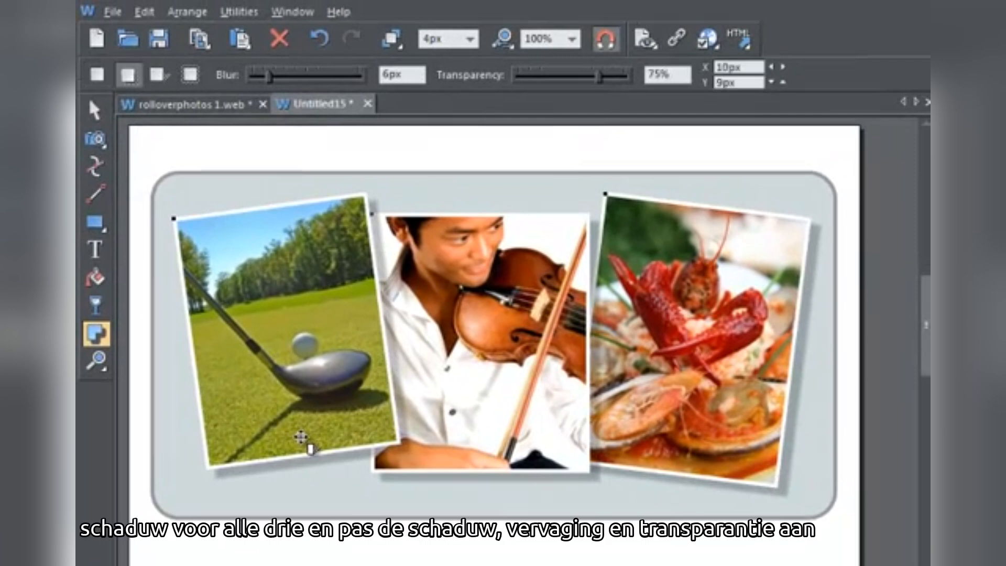
left_click_drag(270, 77, 287, 80)
left_click_drag(603, 80, 589, 83)
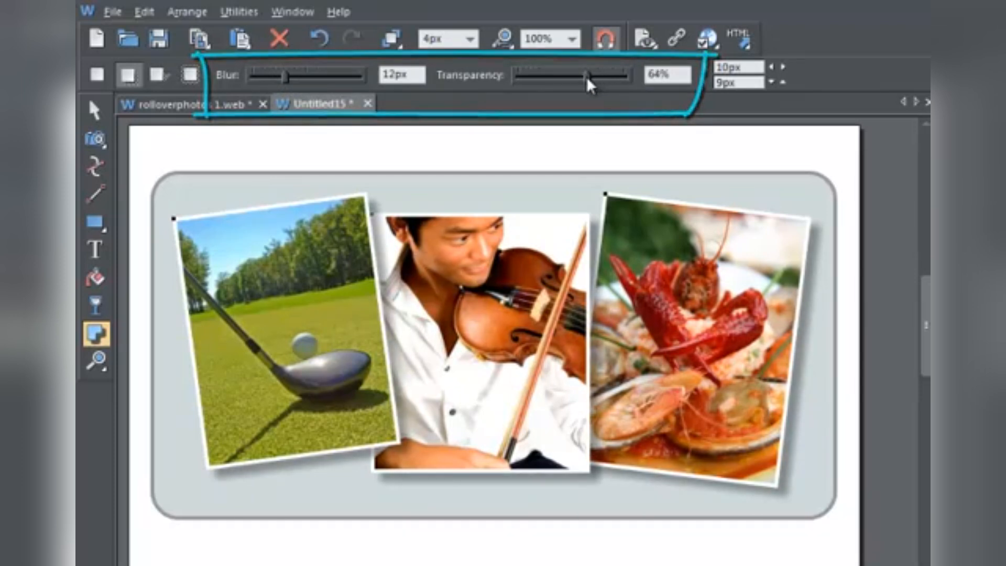
Lower the colour saturation of the three photos to -91 and blur them with a sharpness value of -200.
left_click(103, 142)
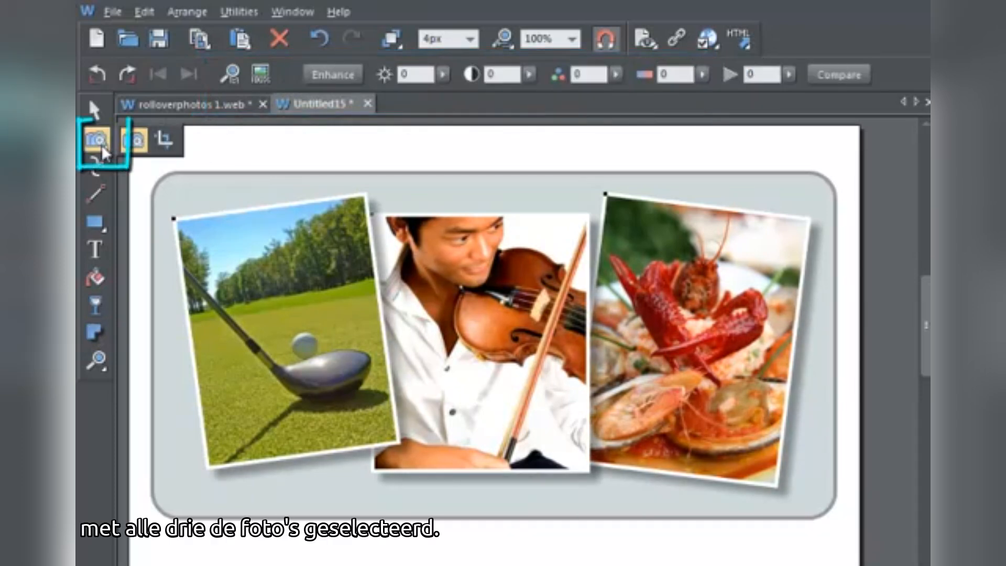
left_click(616, 76)
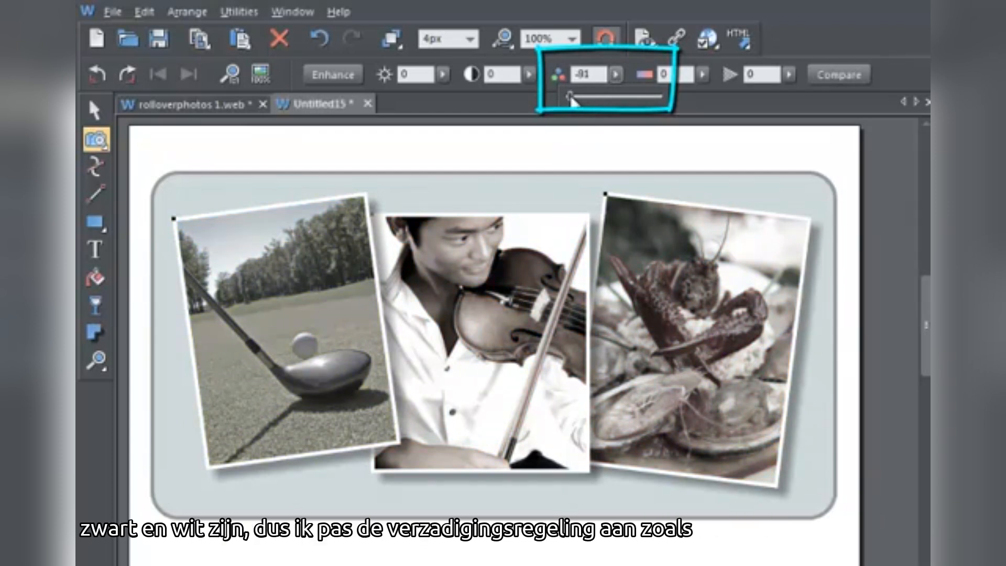
left_click(789, 75)
left_click_drag(793, 99, 730, 105)
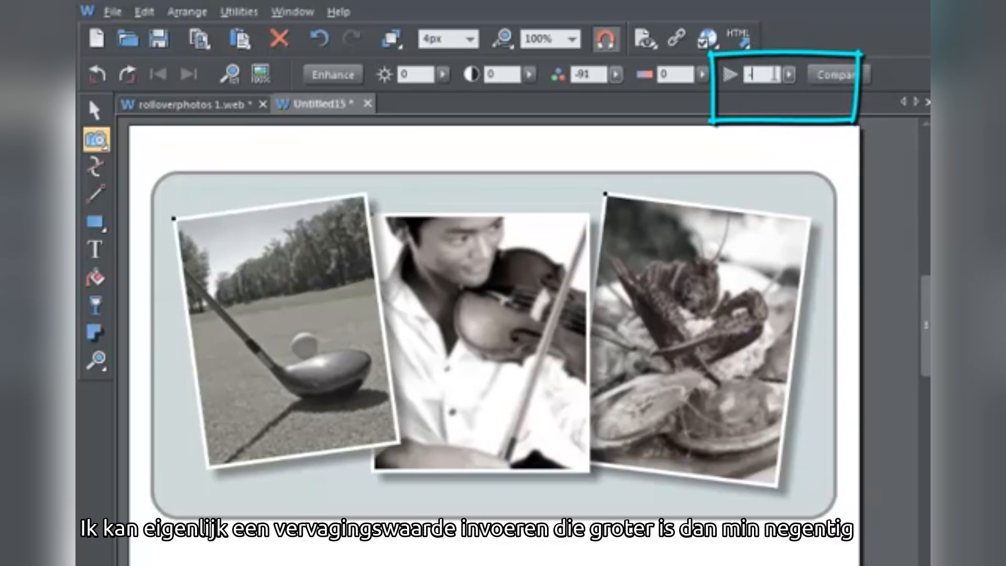
type("200")
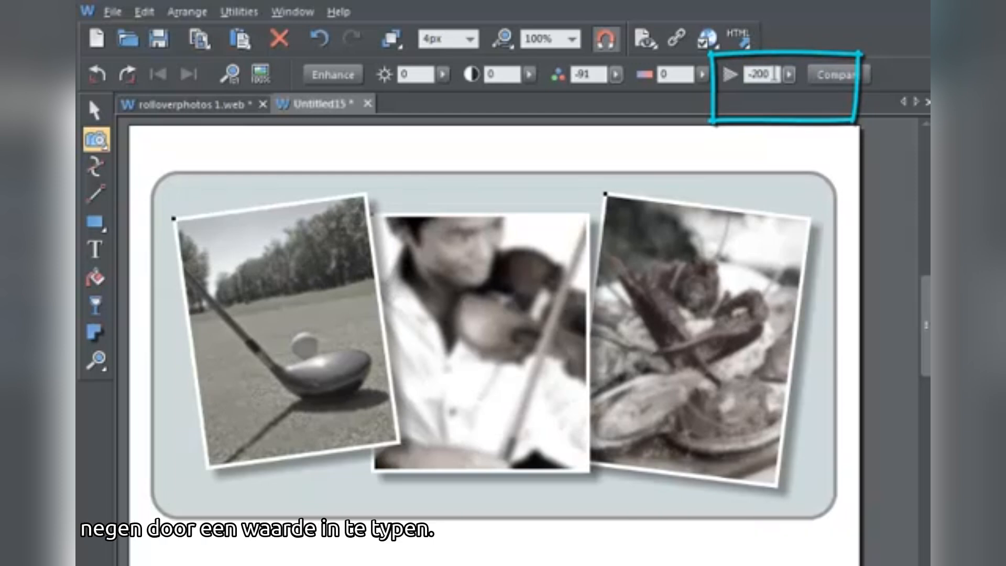
key("ctrl+z")
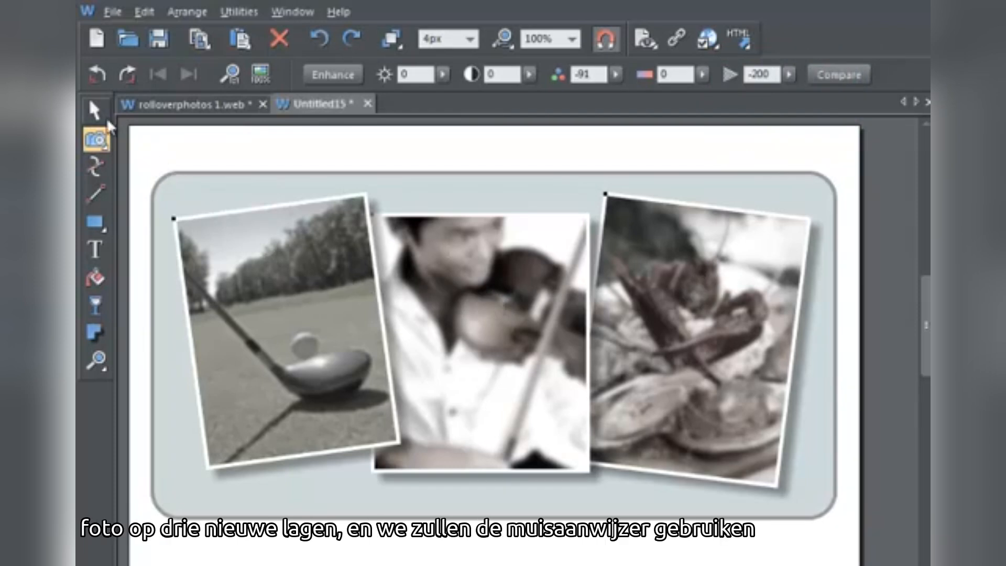
Select only the golf photo and copy it to the clipboard.
left_click(95, 110)
left_click(250, 150)
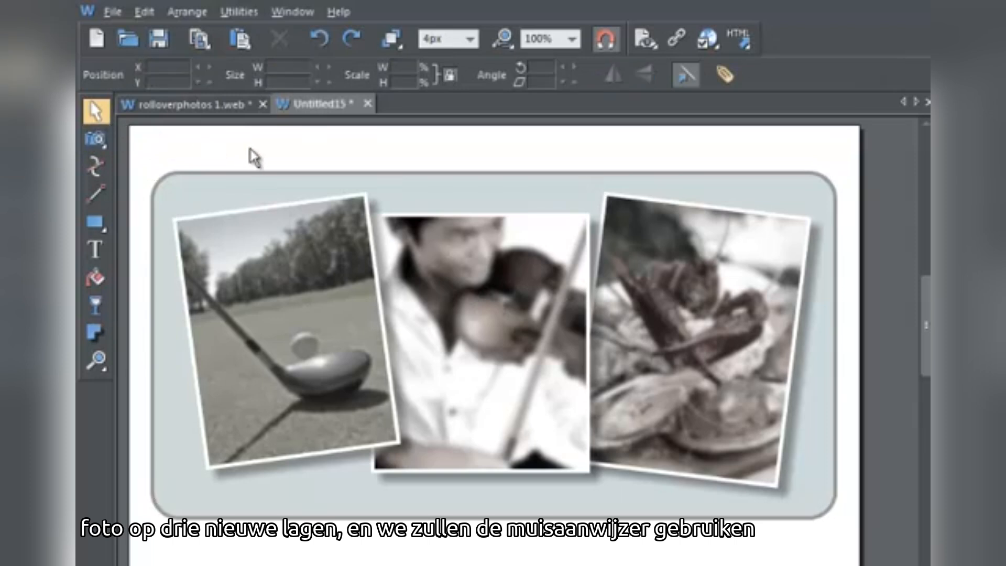
left_click(276, 261)
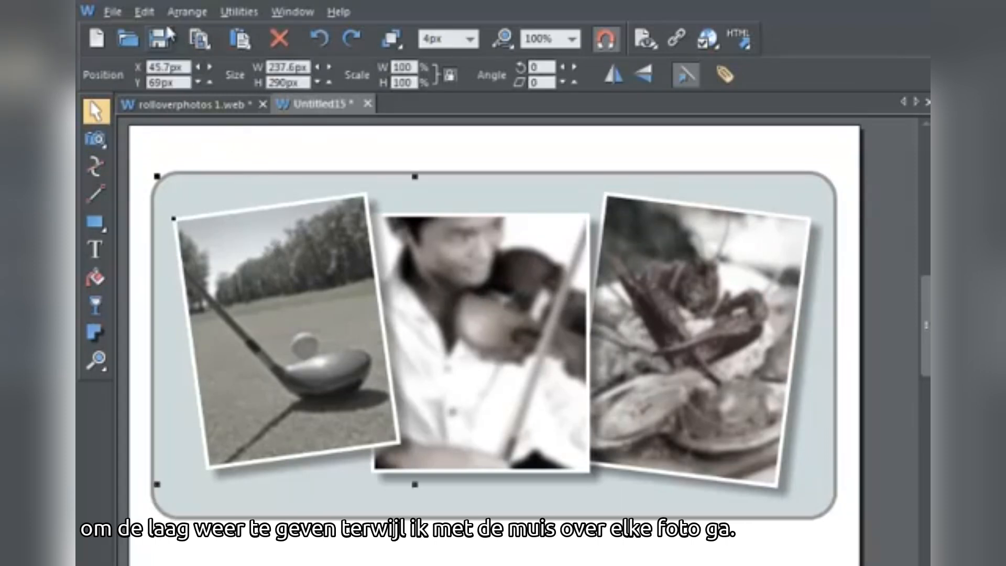
left_click(144, 11)
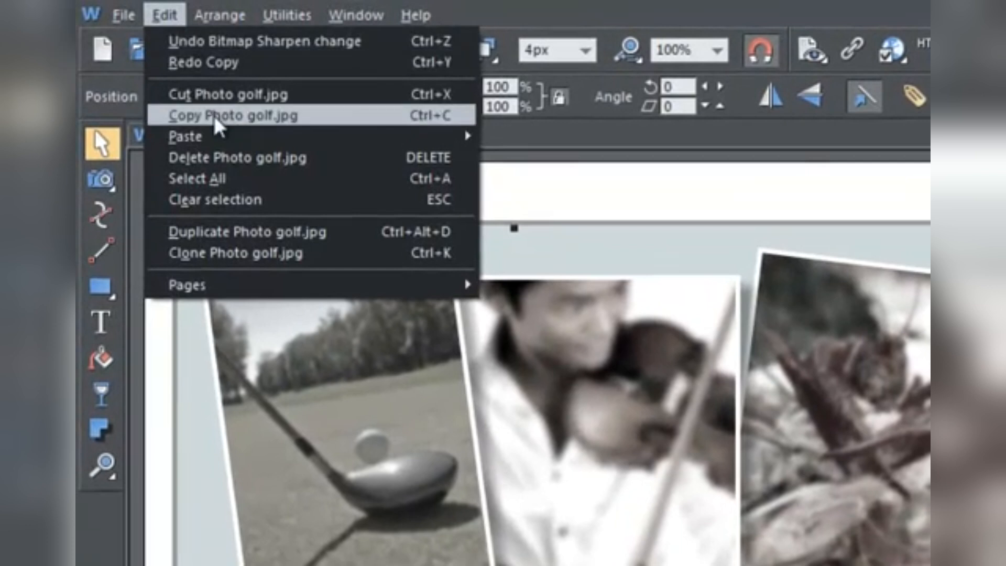
left_click(215, 111)
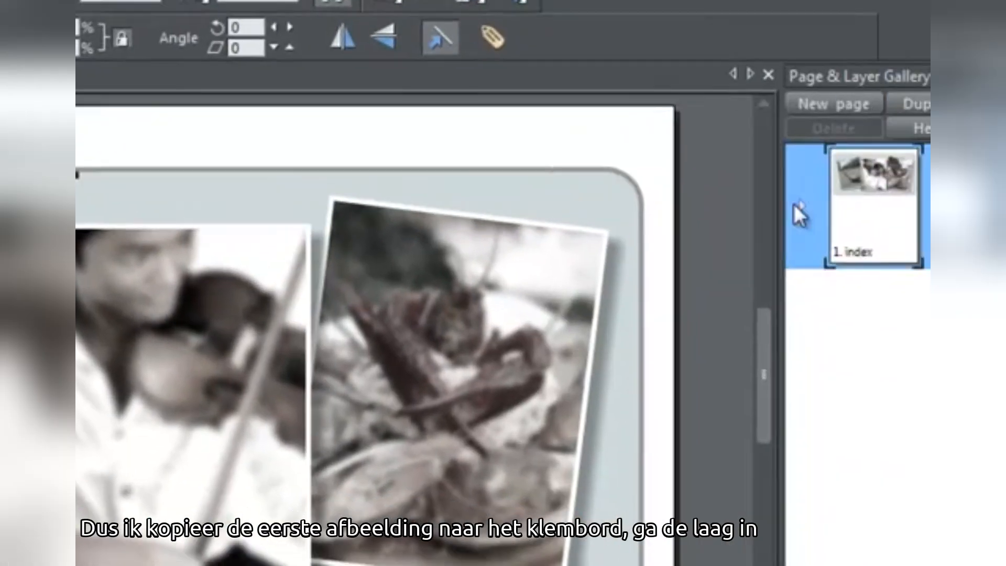
Expand the index page's layers and add a new layer named photo1.
left_click(794, 209)
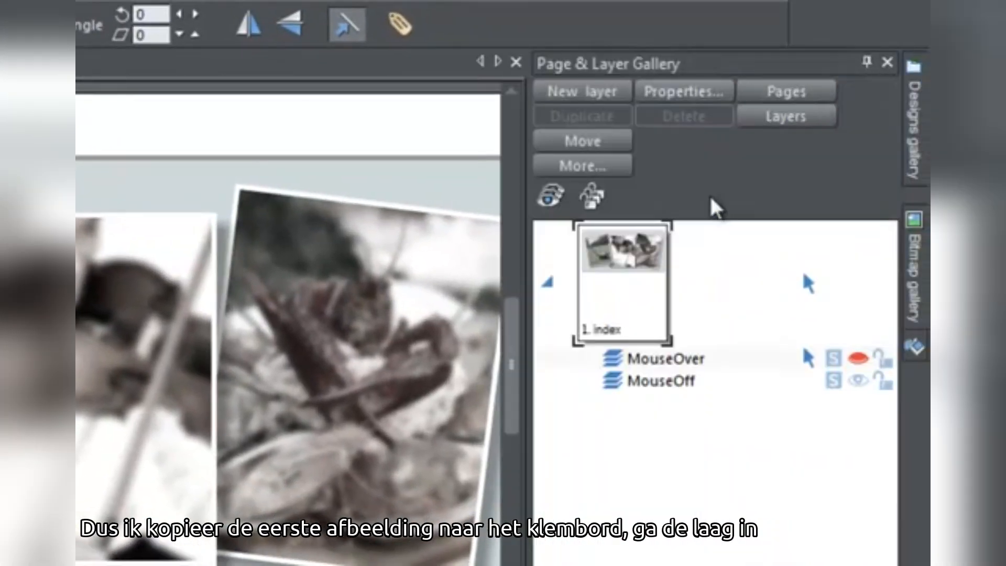
left_click(611, 95)
type("ph")
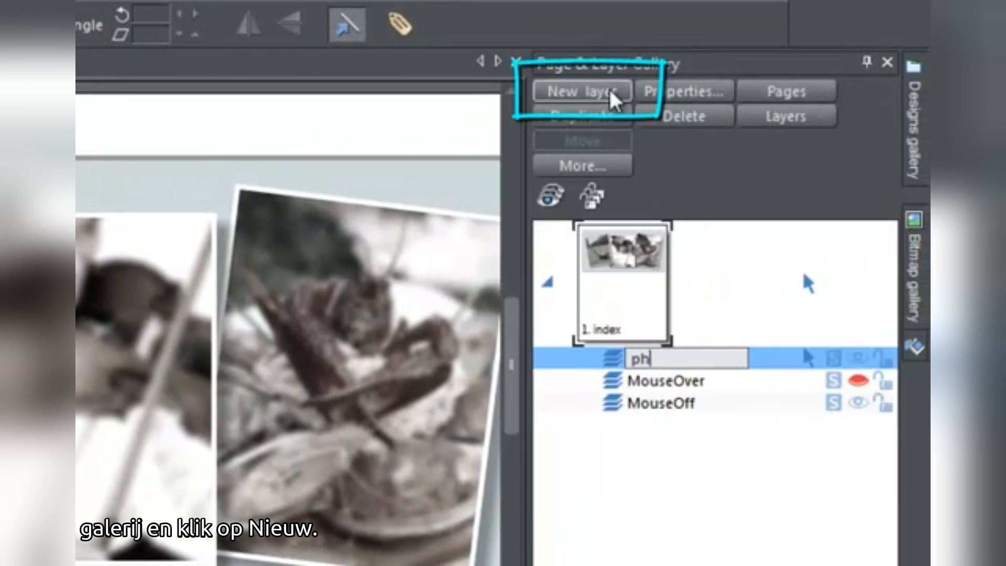
type("oto1")
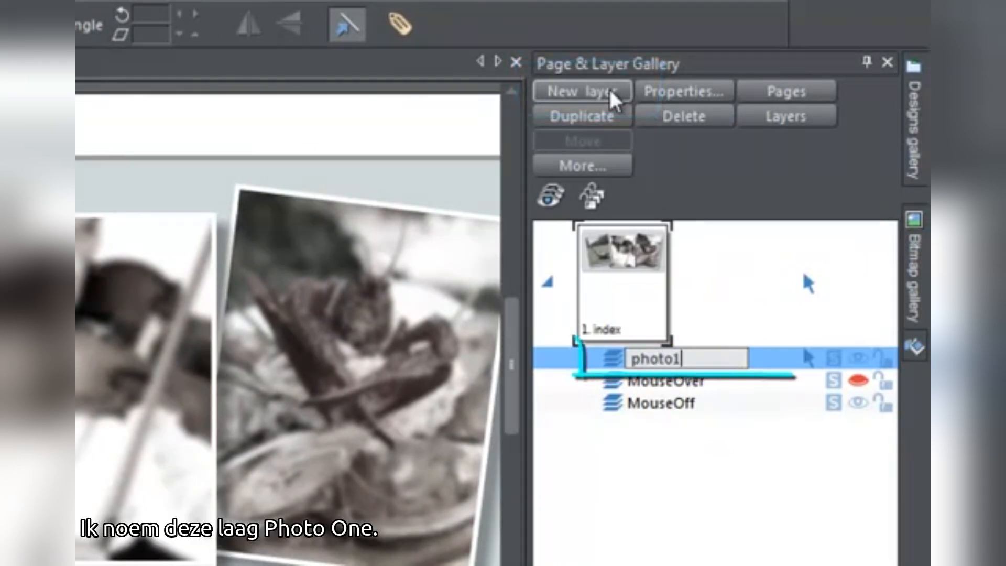
key("Return")
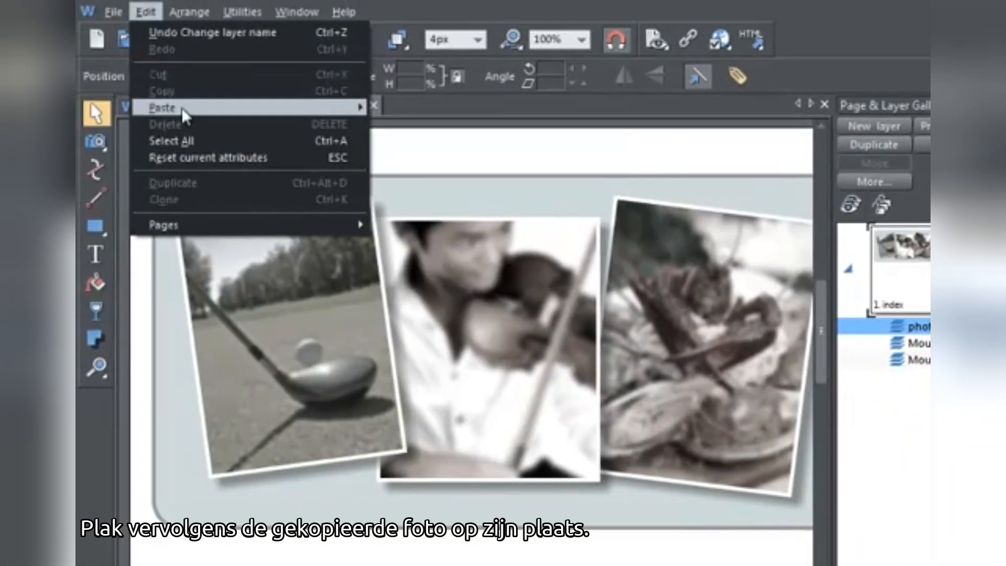
Paste the copied golf photo in place on the photo1 layer and reset its colour saturation and sharpness to 0.
mouse_move(121, 87)
left_click(422, 124)
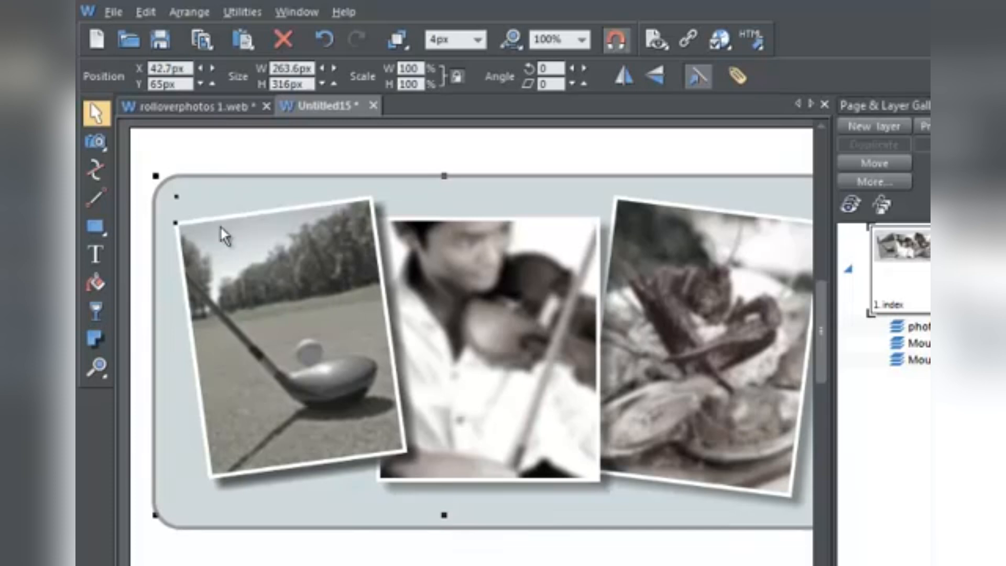
left_click(100, 143)
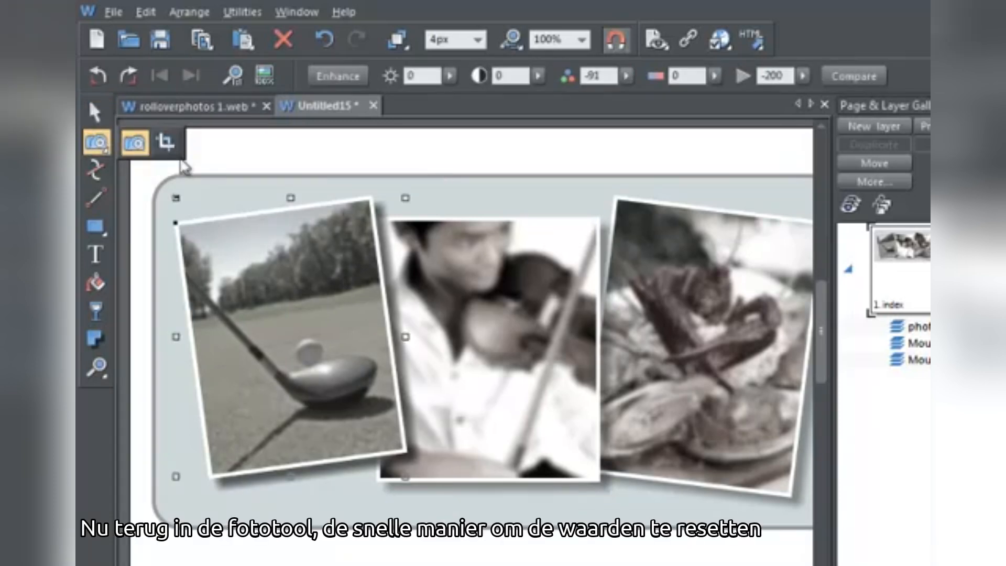
left_click(832, 77)
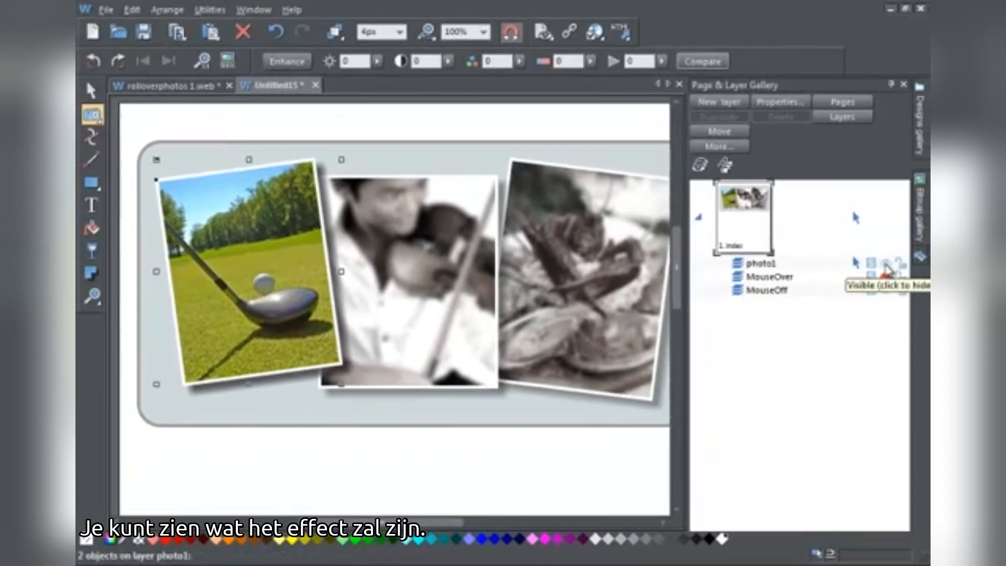
Toggle the photo1 layer's visibility off and on twice to preview the rollover effect on the golf photo.
left_click(886, 267)
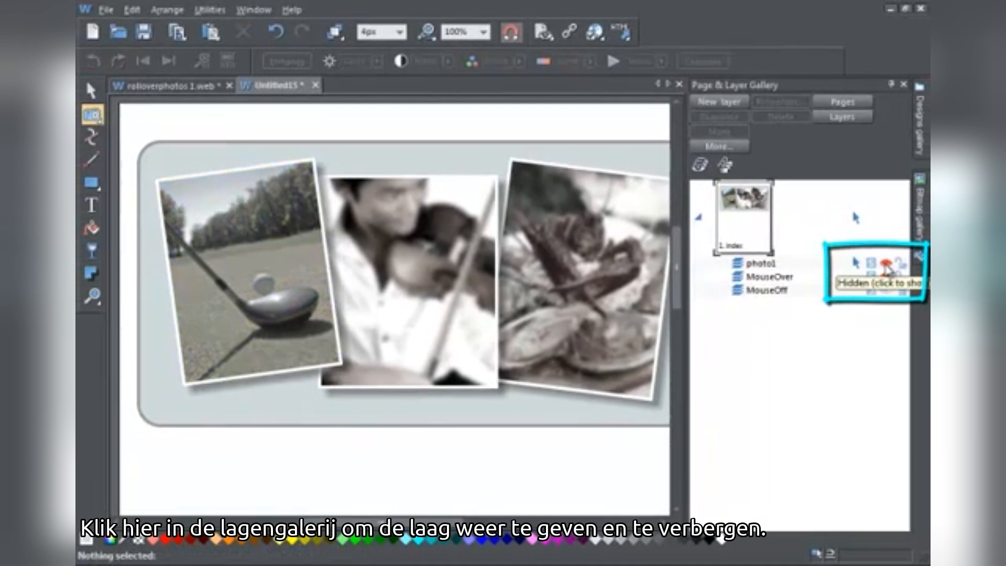
left_click(886, 266)
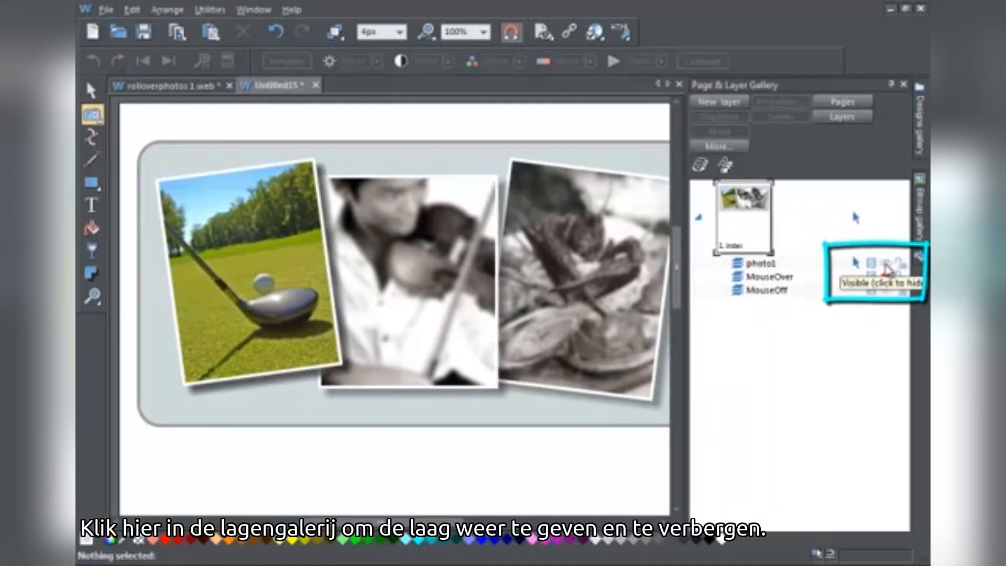
left_click(886, 267)
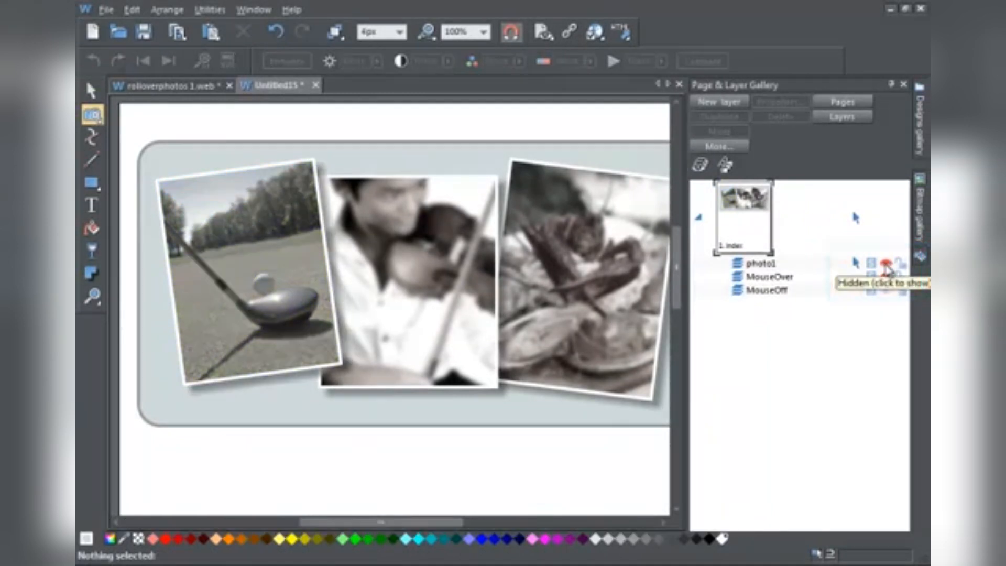
left_click(886, 267)
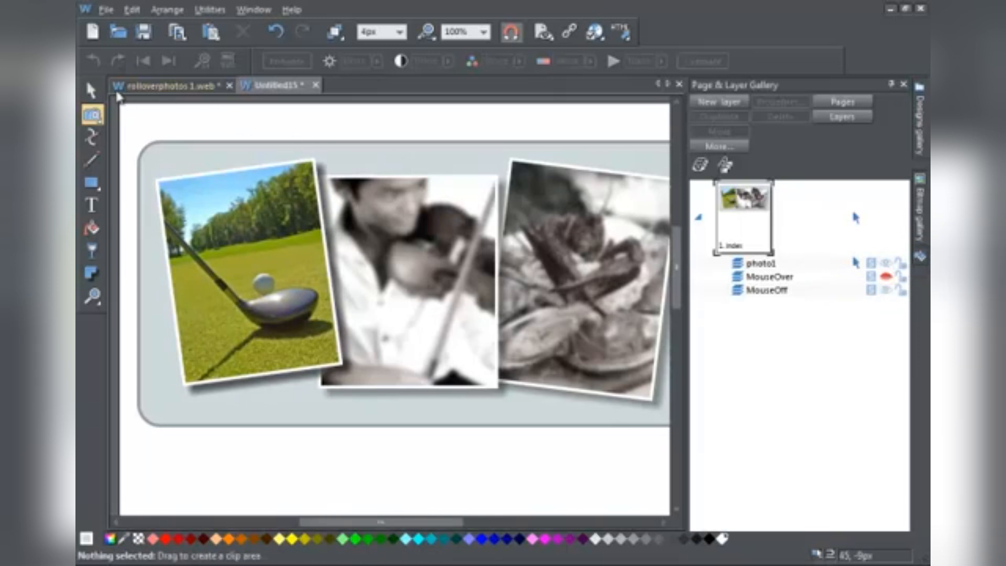
Copy the blurred violinist photo and add a new layer named photo2.
left_click(95, 91)
left_click(406, 230)
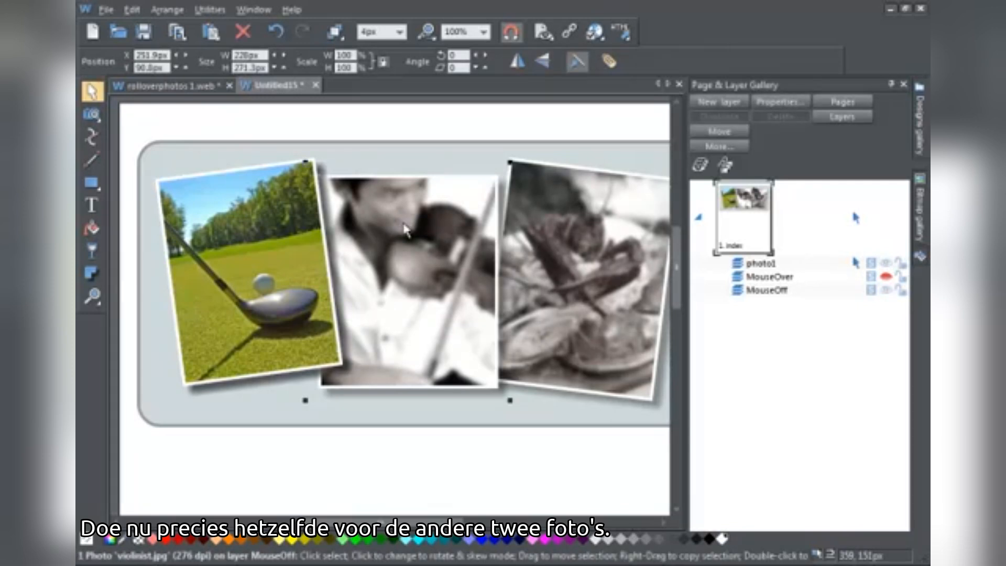
left_click(717, 104)
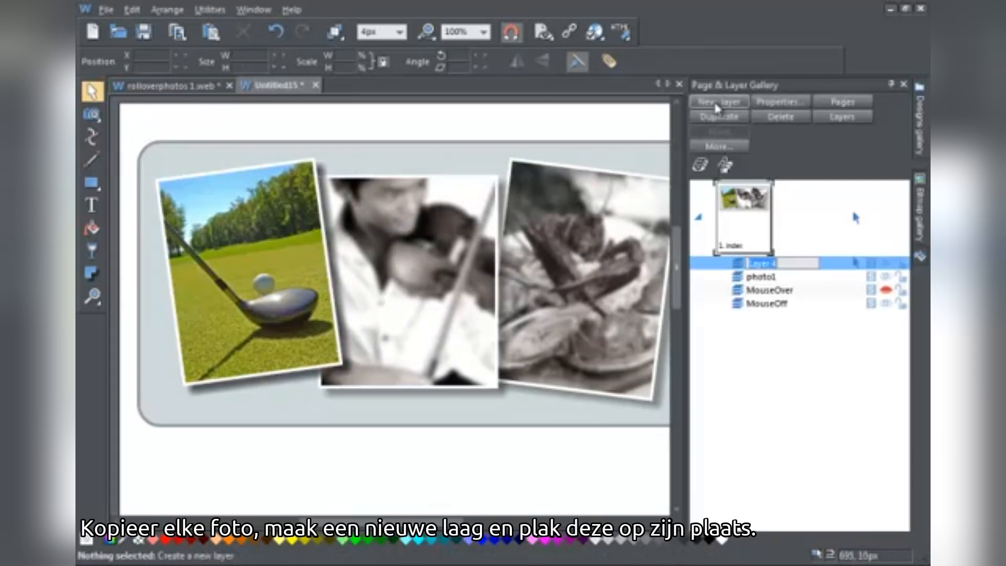
type("photo")
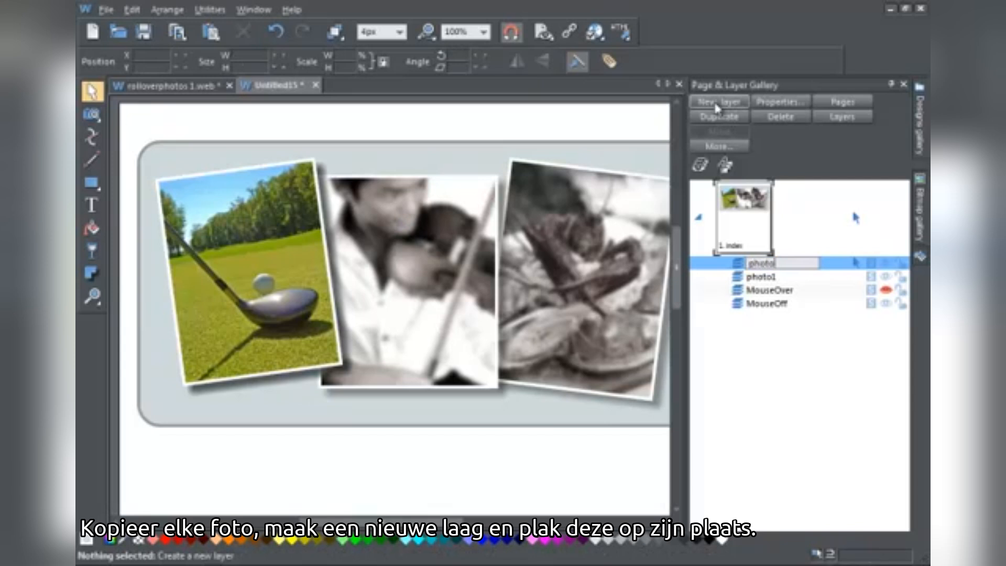
type("2")
key("Return")
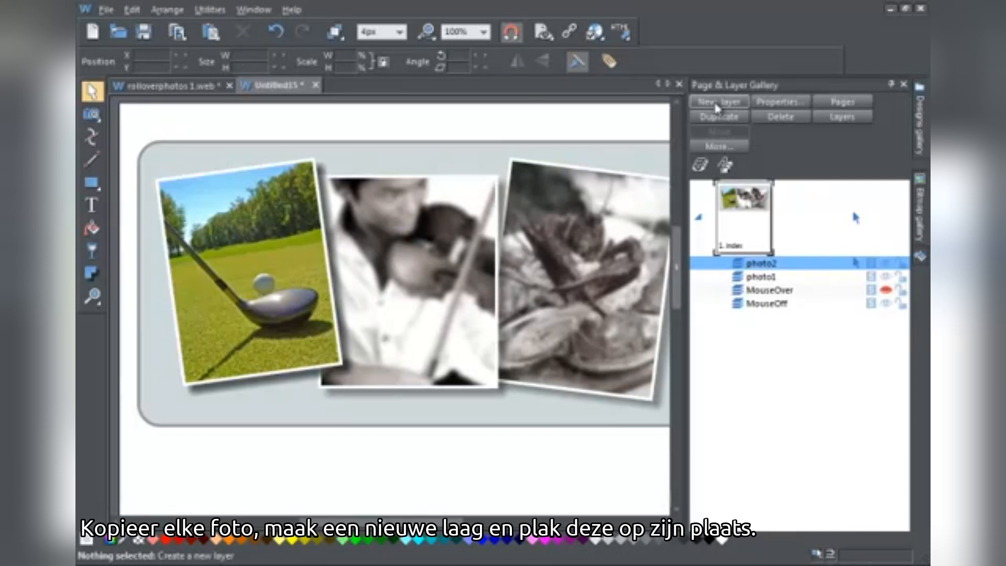
Paste the violinist photo in place on the photo2 layer and reset its colour saturation and sharpness to 0.
key("ctrl+shift+v")
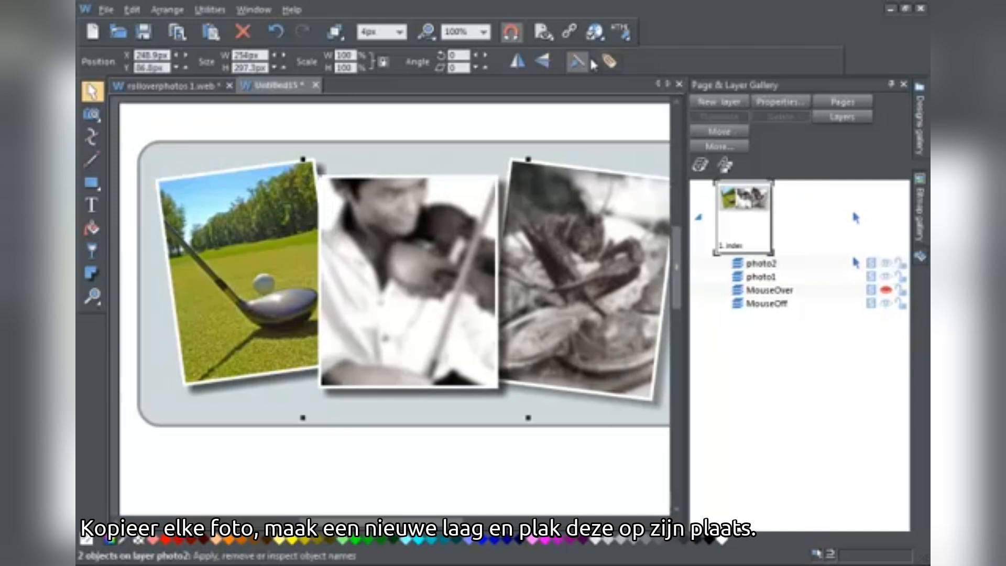
left_click(91, 115)
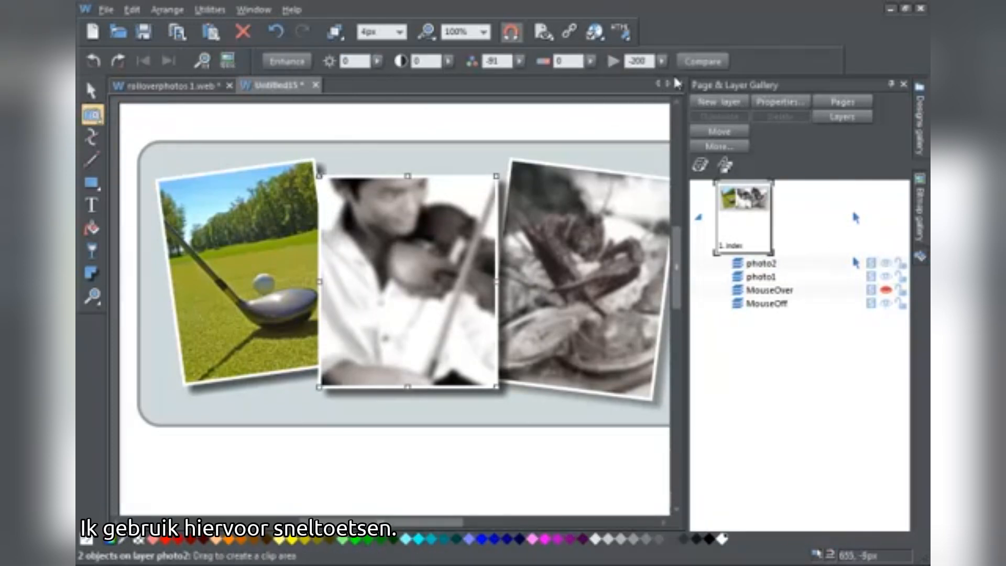
left_click(700, 63)
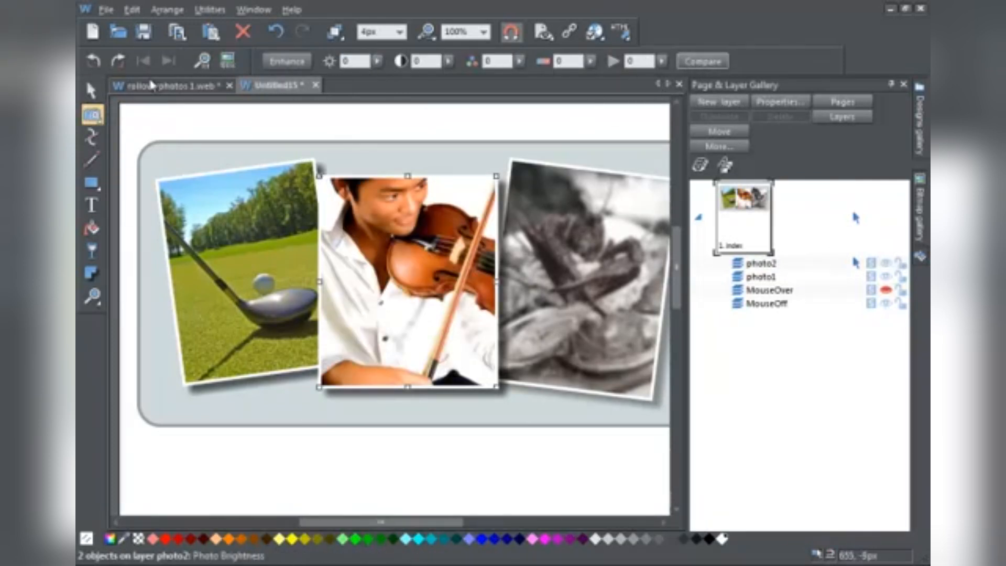
Copy the blurred lobster photo and add a new layer named photo3.
key("F2")
left_click(606, 230)
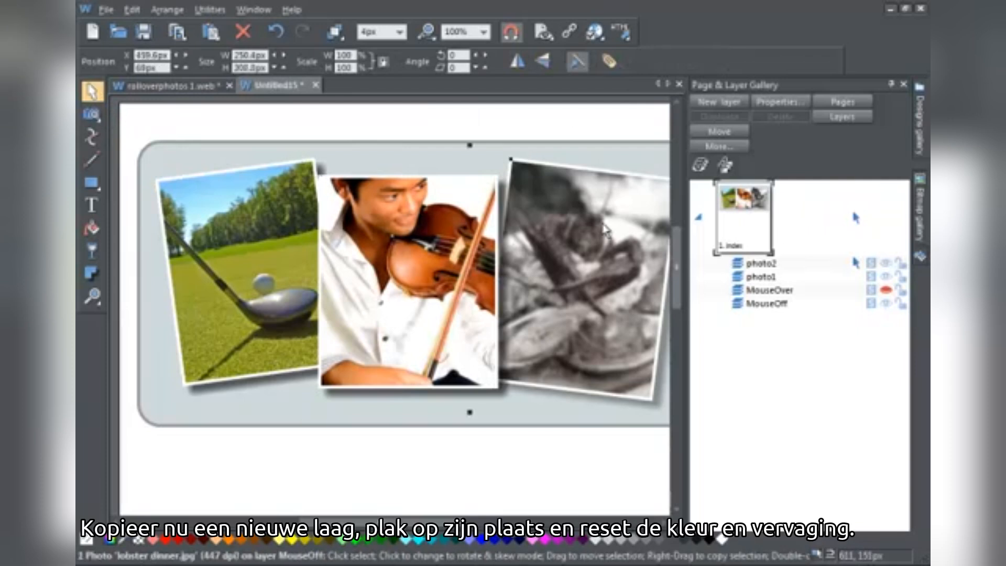
key("ctrl+c")
left_click(729, 104)
type("photo")
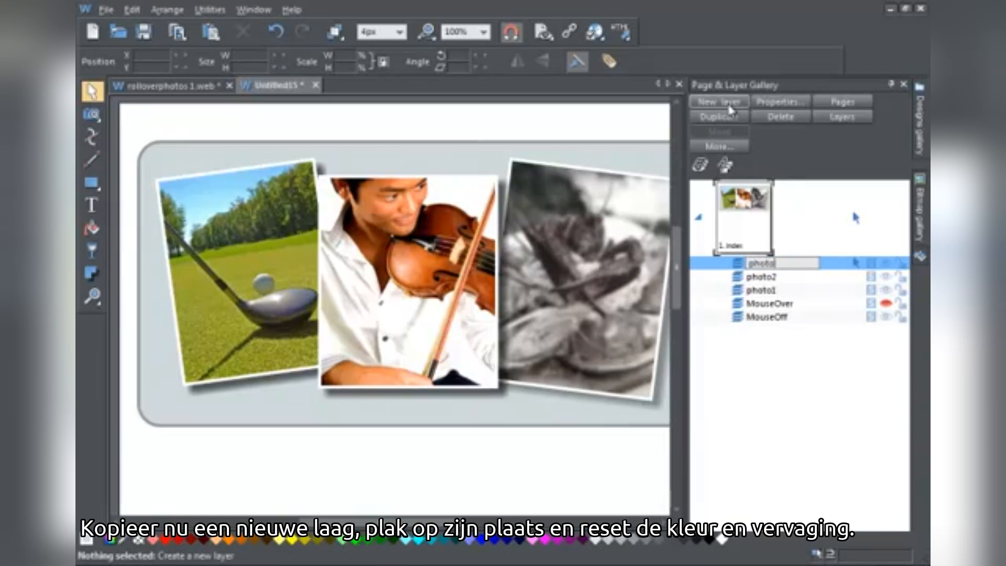
type("3")
key("Return")
Paste the lobster photo in place on the photo3 layer and reset its colour saturation and sharpness to 0.
key("ctrl+shift+v")
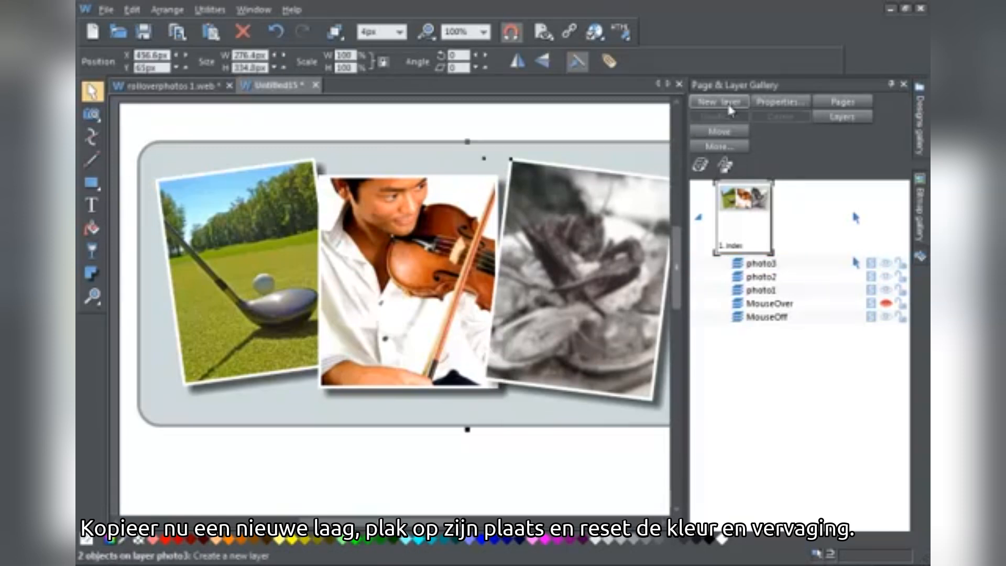
left_click(92, 115)
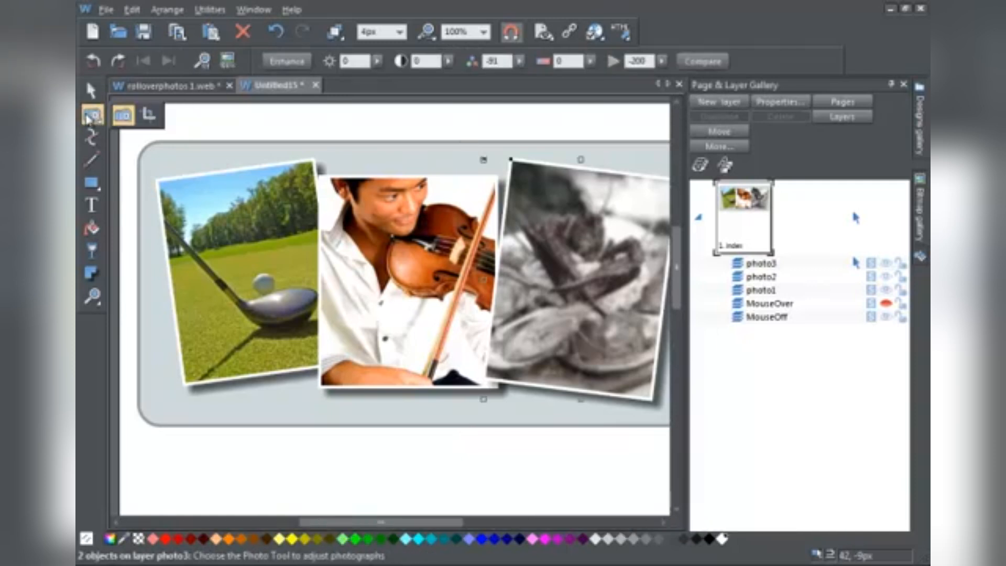
left_click(703, 60)
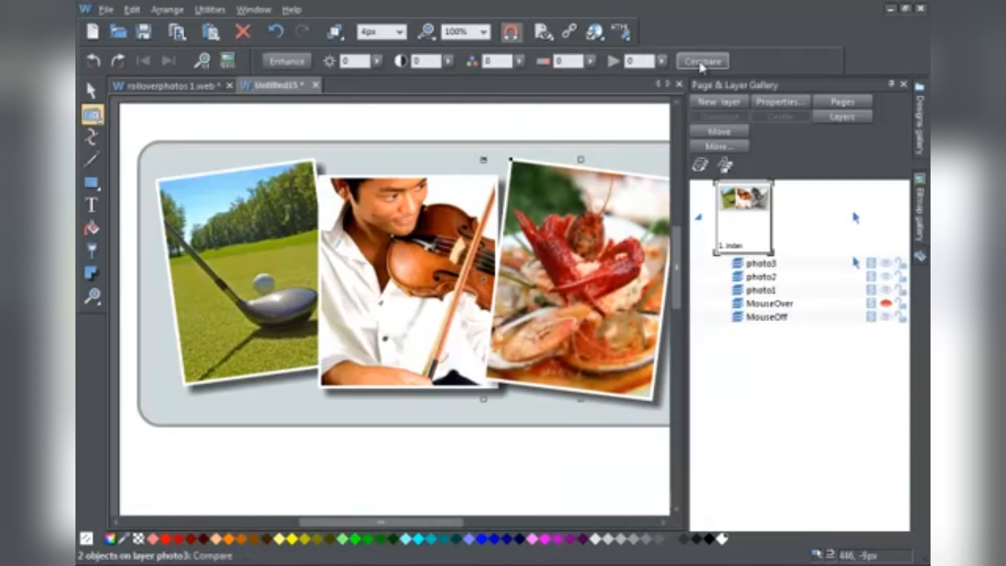
Check the three photo layers by switching their visibility, and leave photo1, photo2 and photo3 hidden.
left_click(885, 266)
left_click(885, 267)
left_click(886, 277)
left_click(885, 276)
left_click(886, 290)
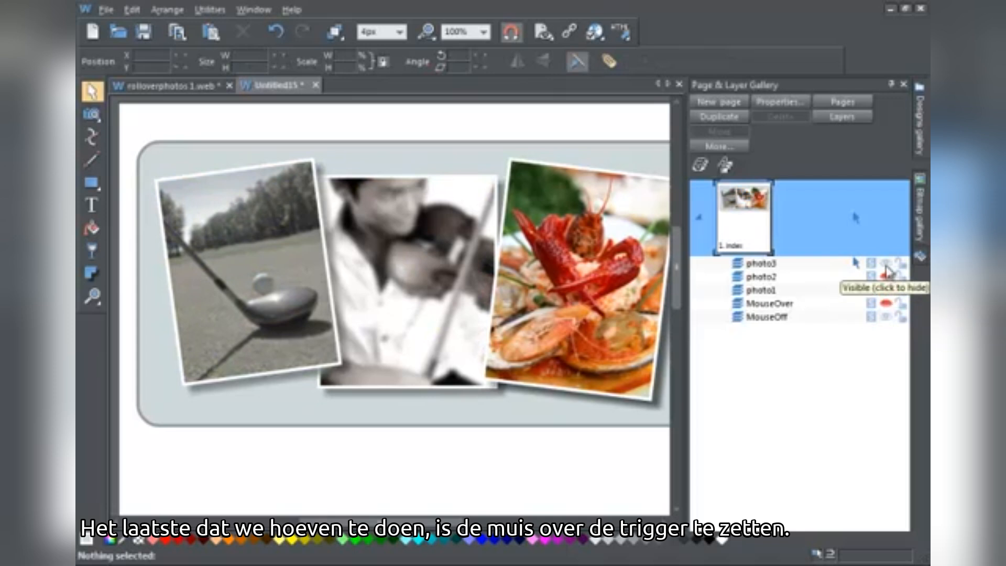
left_click(886, 265)
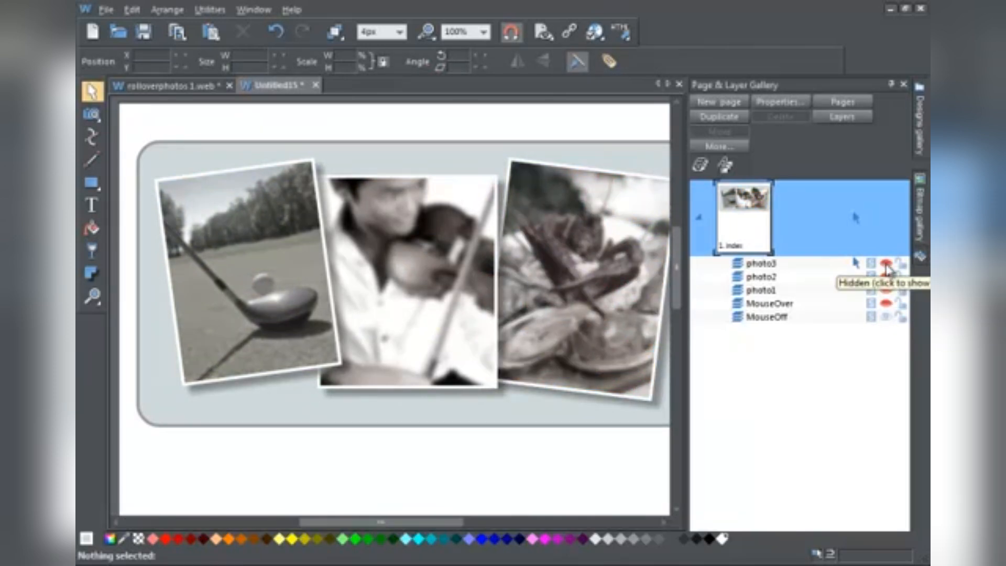
Set the black-and-white golf photo's mouse-over web property to show the popup layer photo1 and apply it.
left_click(275, 272)
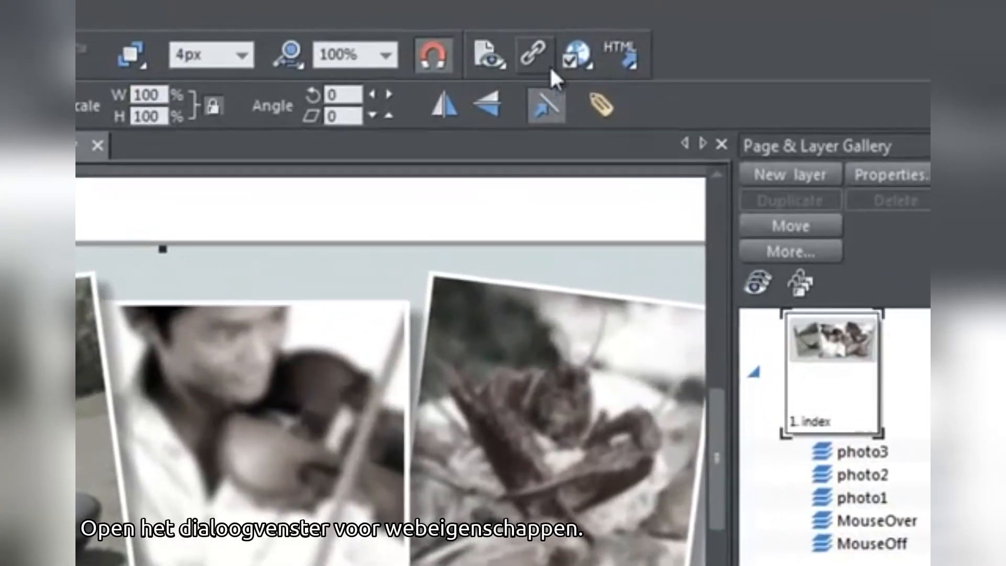
left_click(593, 33)
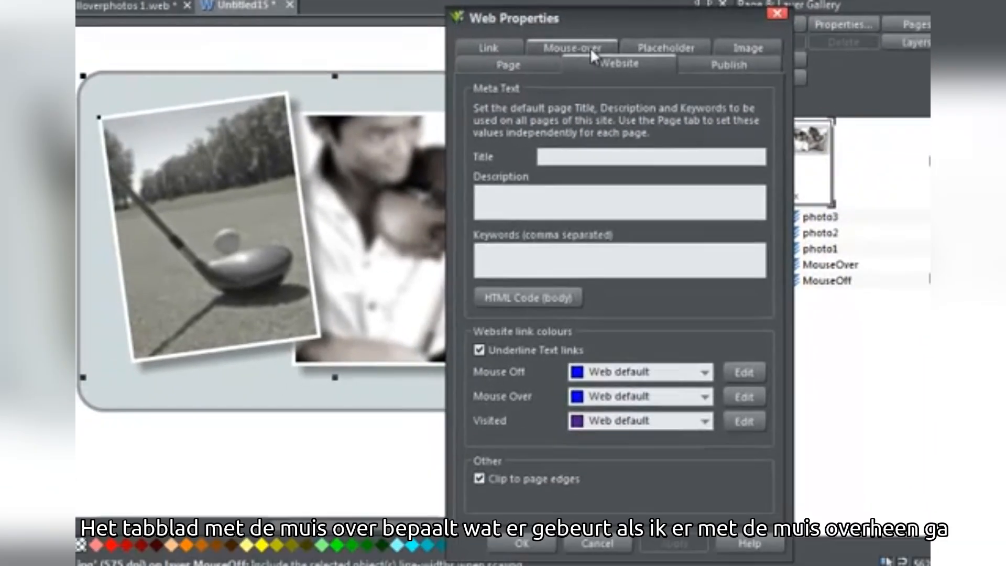
left_click(590, 48)
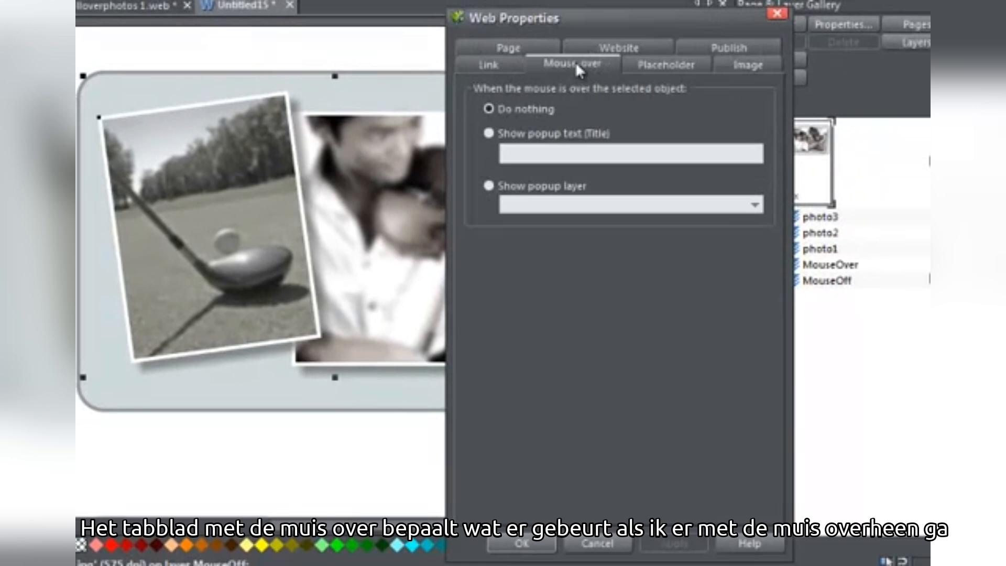
left_click(548, 198)
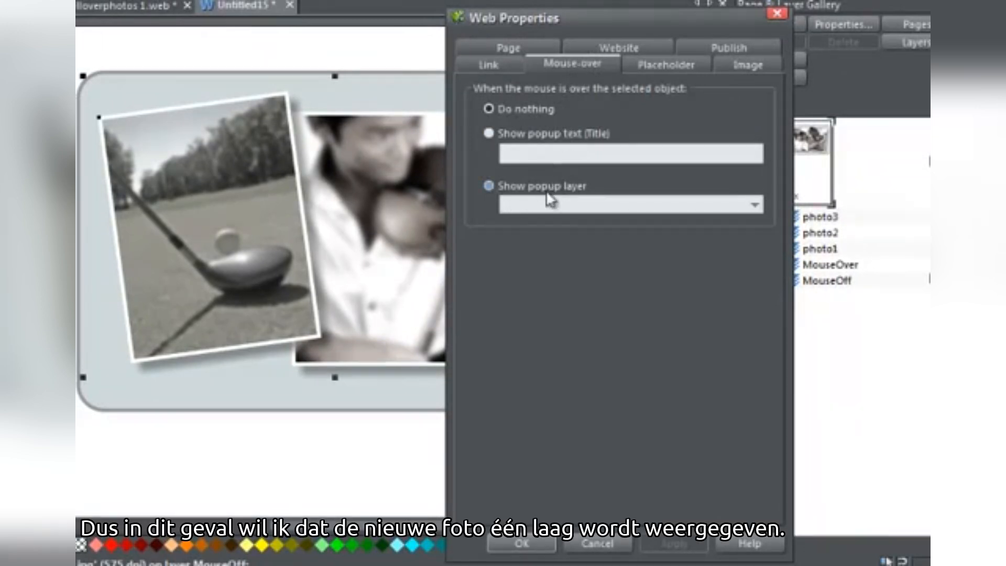
left_click(489, 187)
left_click(754, 204)
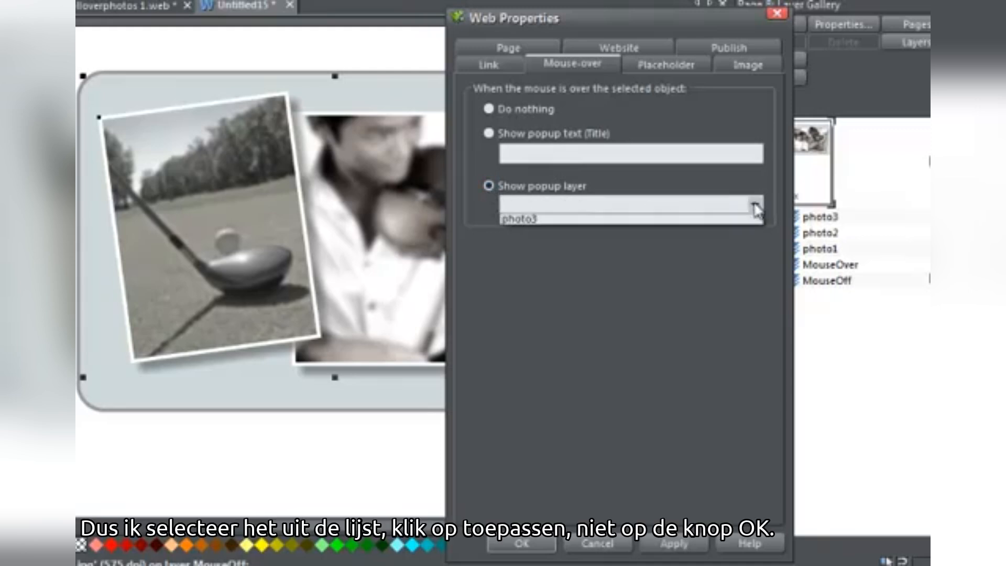
left_click(641, 220)
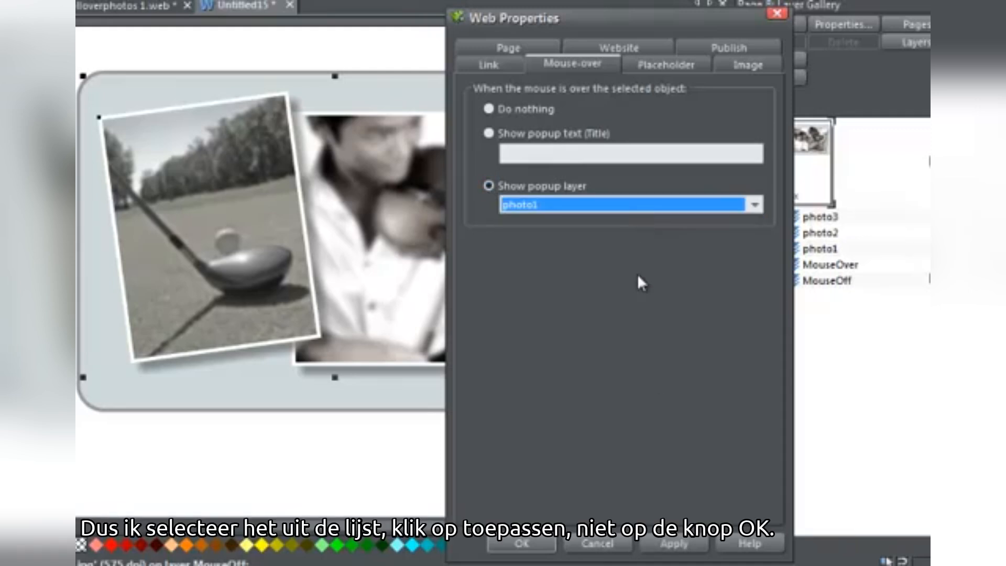
left_click(697, 544)
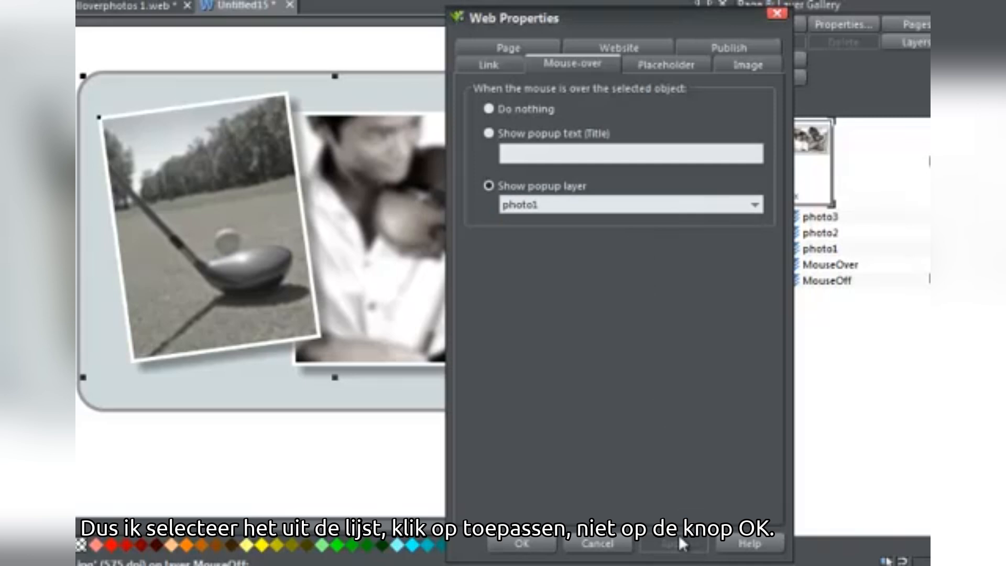
Set the black-and-white violinist photo to show the popup layer photo2 on mouse-over and apply it.
left_click_drag(377, 278, 204, 286)
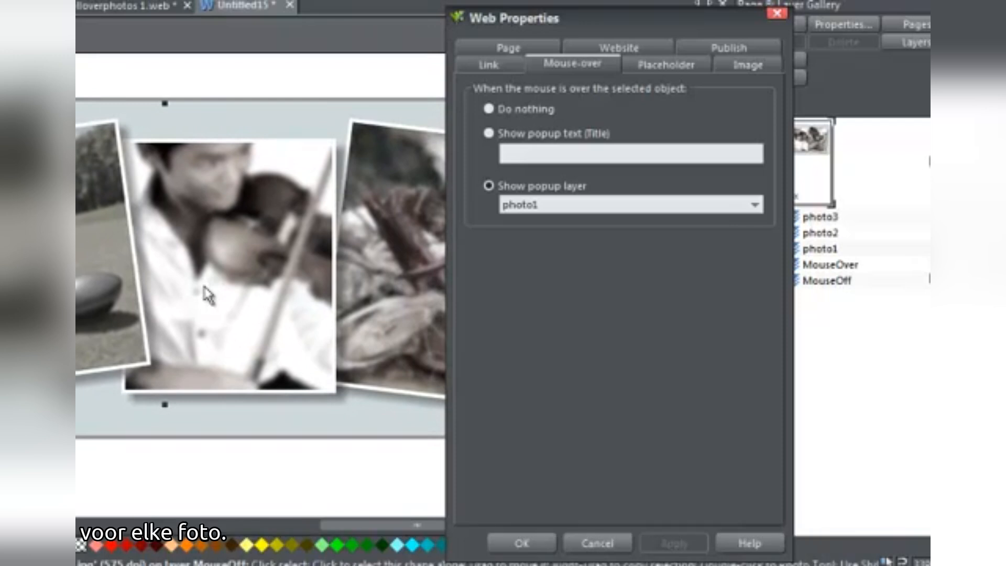
left_click(217, 277)
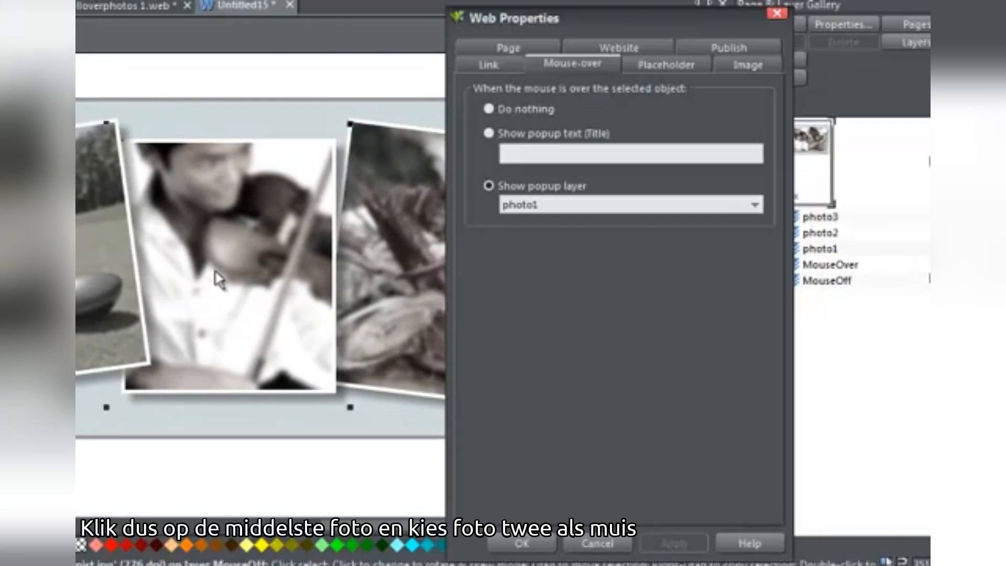
left_click(488, 186)
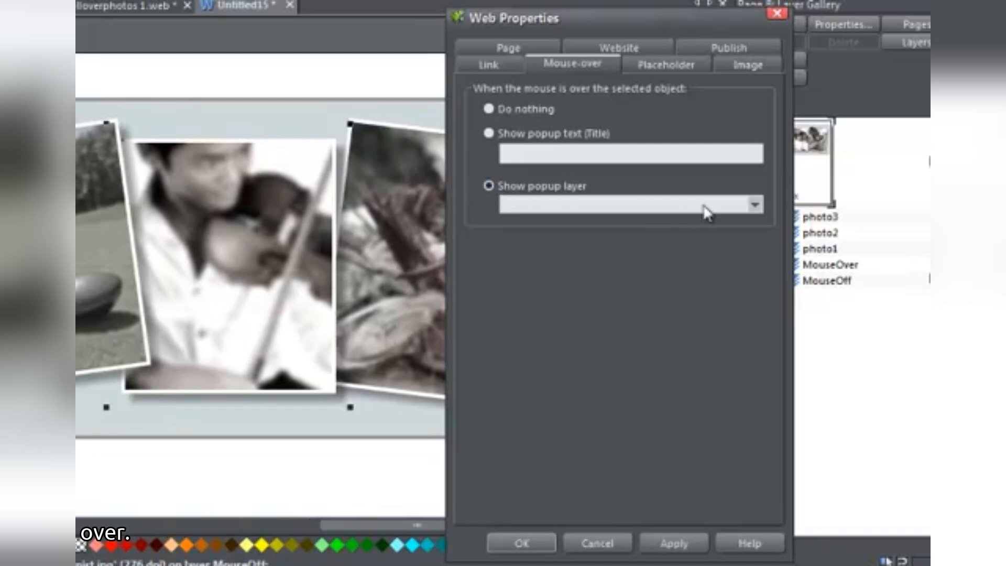
left_click(755, 205)
left_click(615, 233)
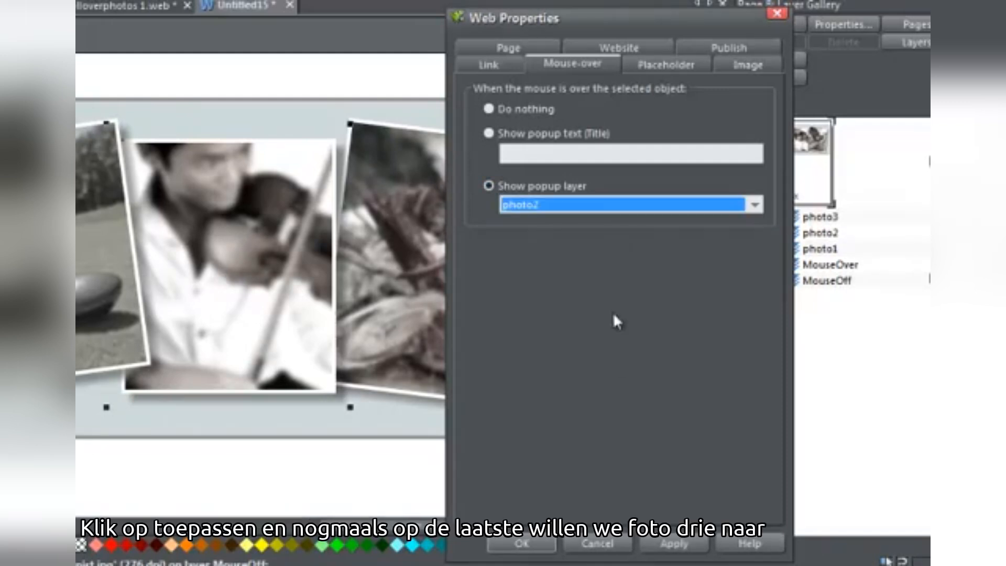
left_click(659, 544)
Set the black-and-white lobster photo to show the popup layer photo3 on mouse-over.
left_click_drag(382, 291, 226, 279)
left_click(289, 256)
left_click(489, 186)
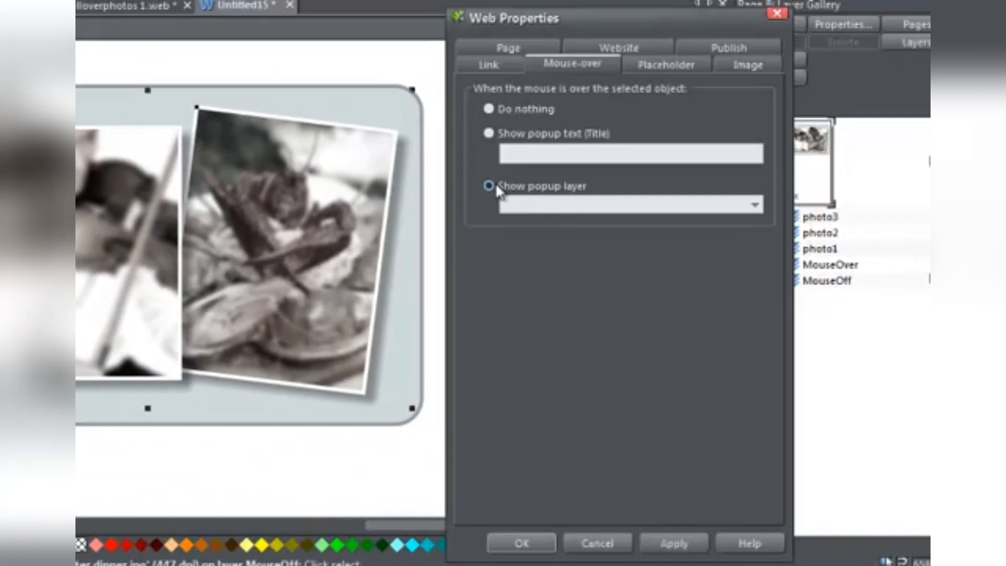
left_click(755, 204)
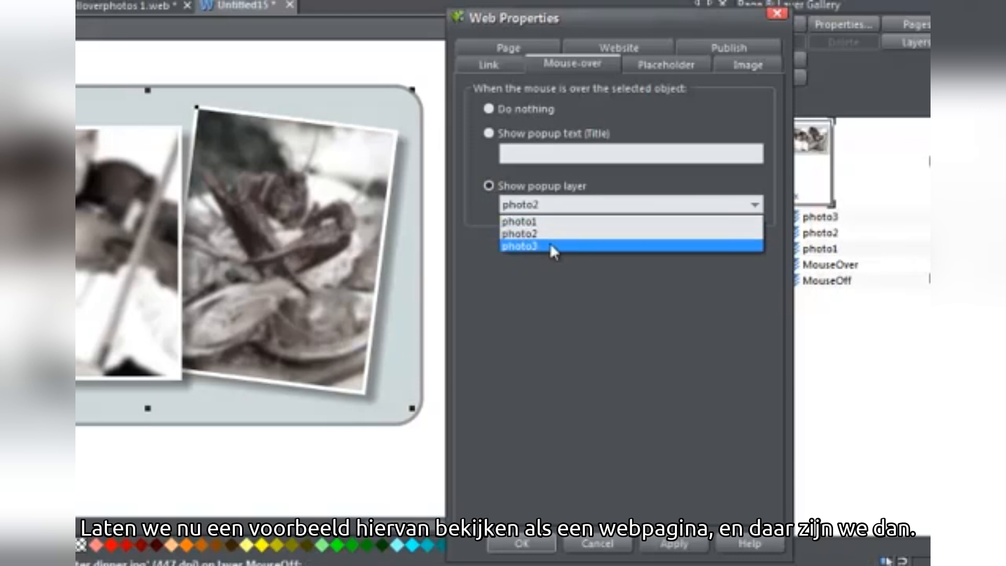
left_click(548, 245)
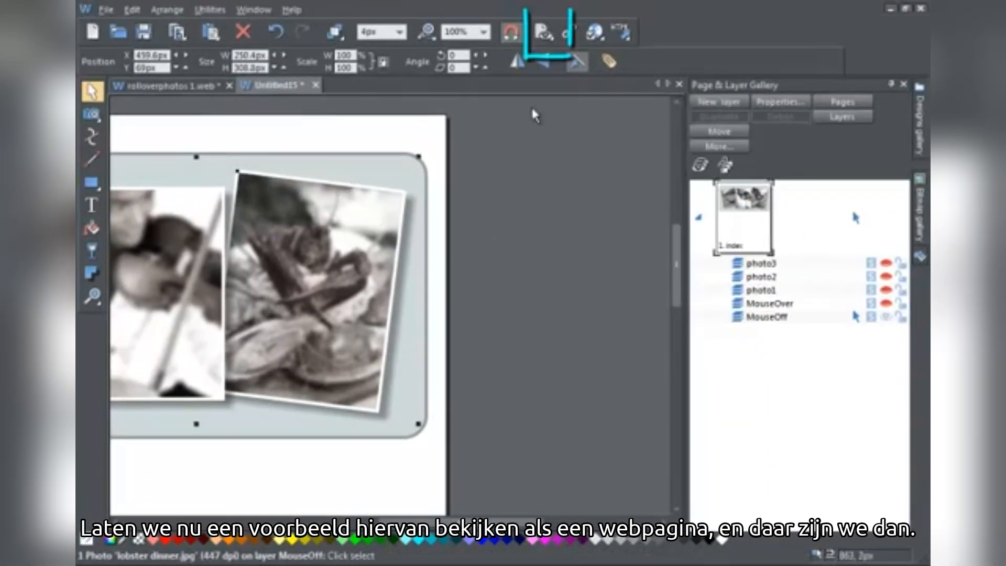
Preview the page as a website to check the three photo rollovers, and close the preview.
left_click(545, 32)
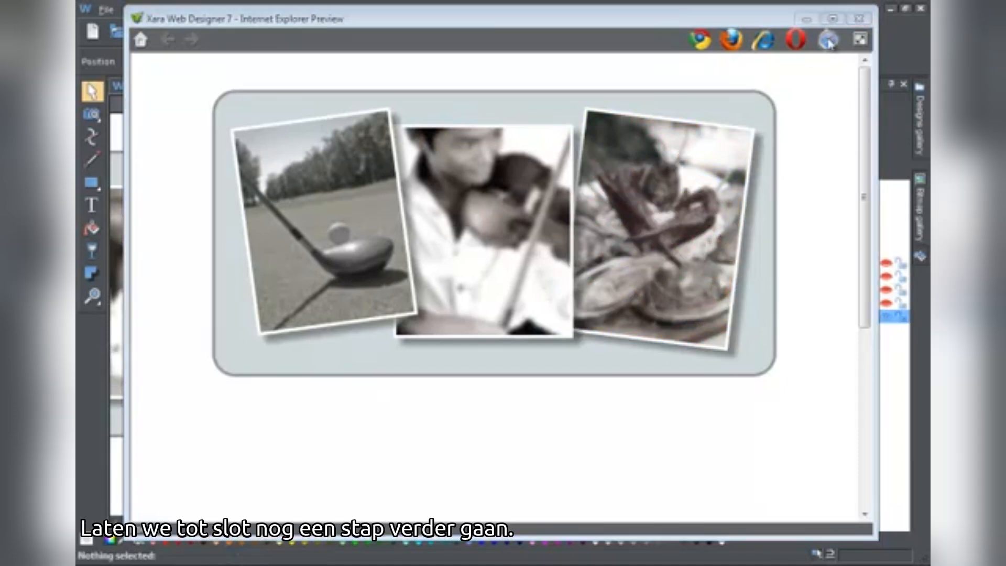
left_click(858, 20)
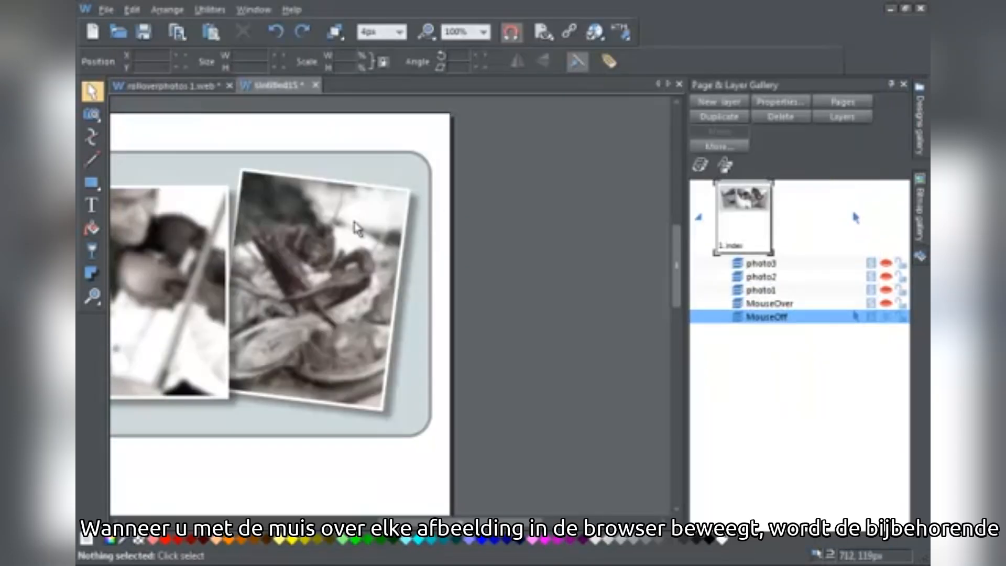
Check the contents of layers photo1, photo2 and photo3 by briefly showing each one, leaving all three hidden.
left_click_drag(212, 341, 425, 347)
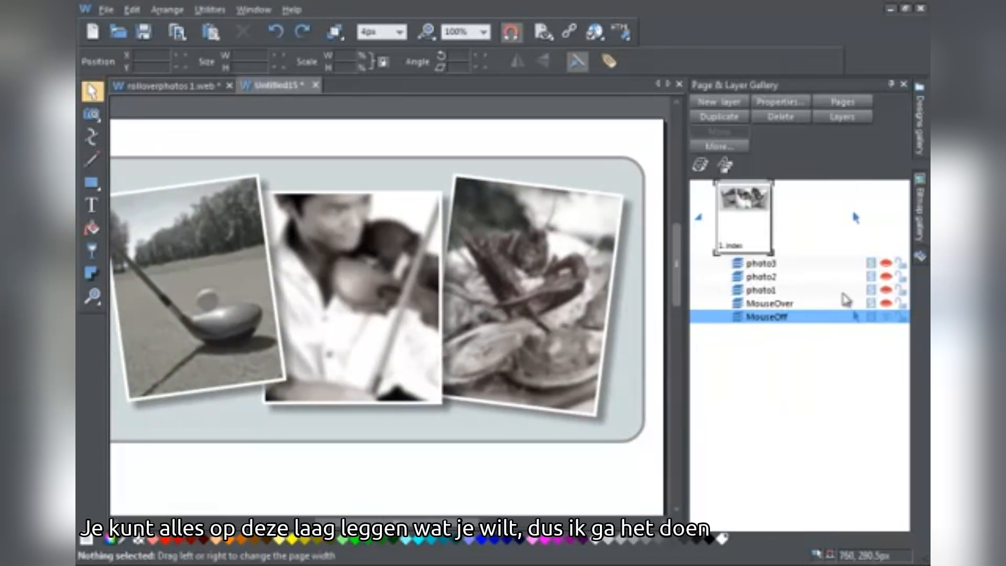
left_click(884, 290)
left_click(885, 291)
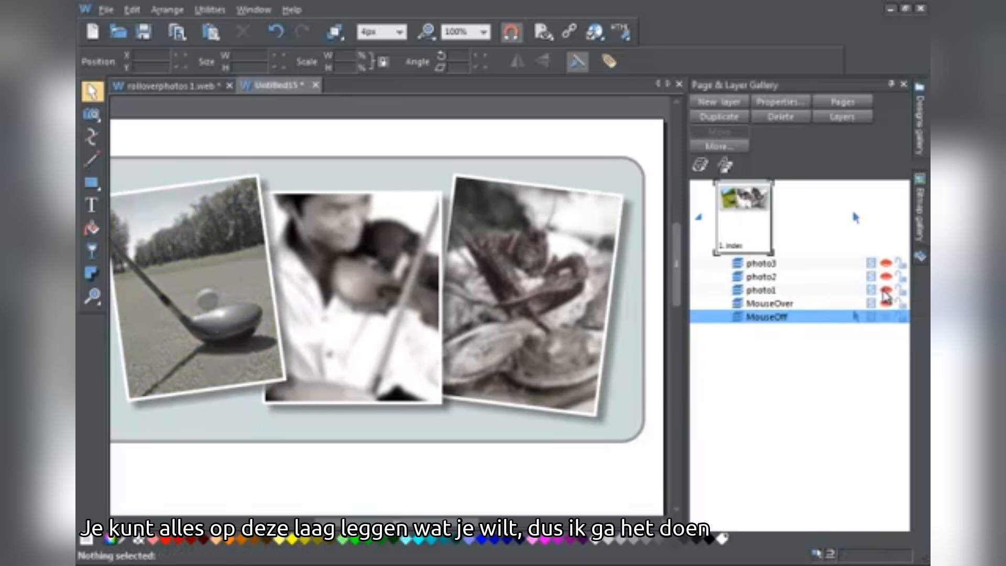
left_click(885, 277)
left_click(886, 278)
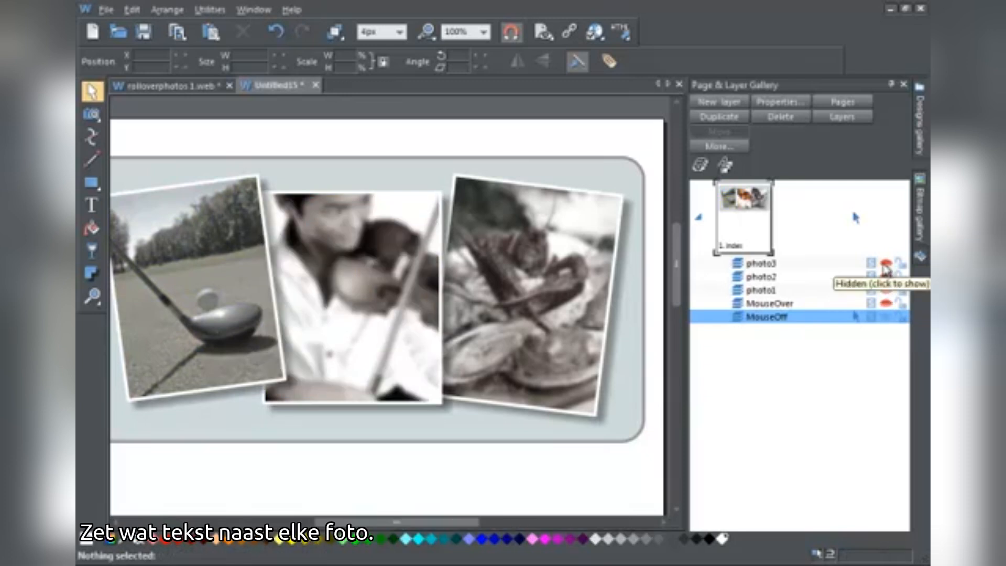
left_click(886, 264)
left_click(885, 265)
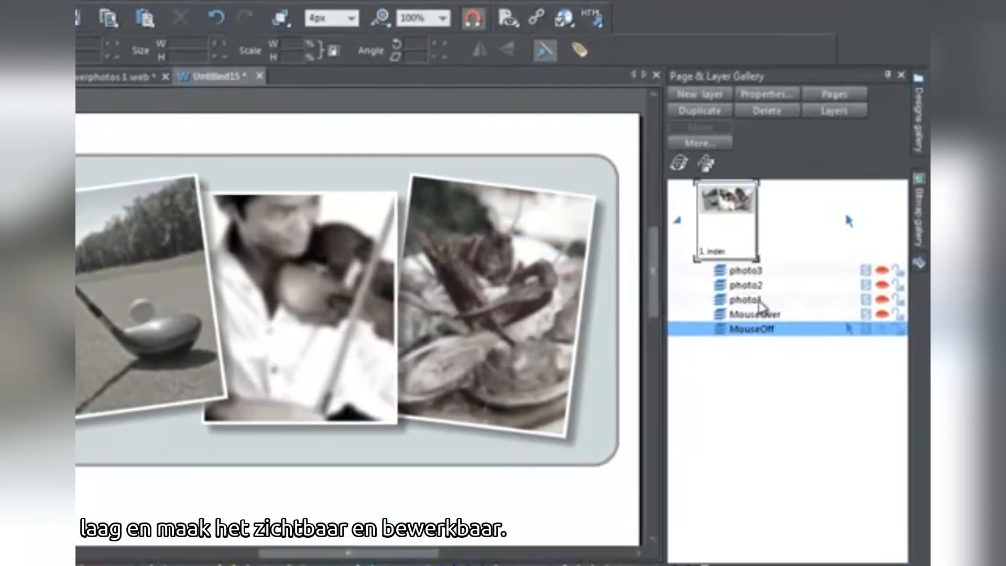
Make layer photo1 active and visible, and add the text "golf" above the golf photo.
left_click(775, 293)
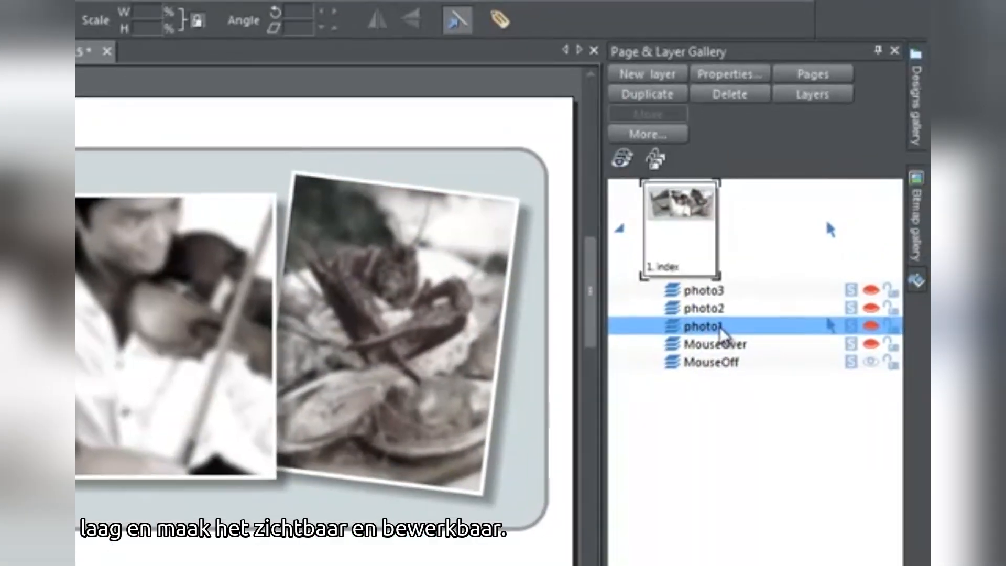
left_click(870, 326)
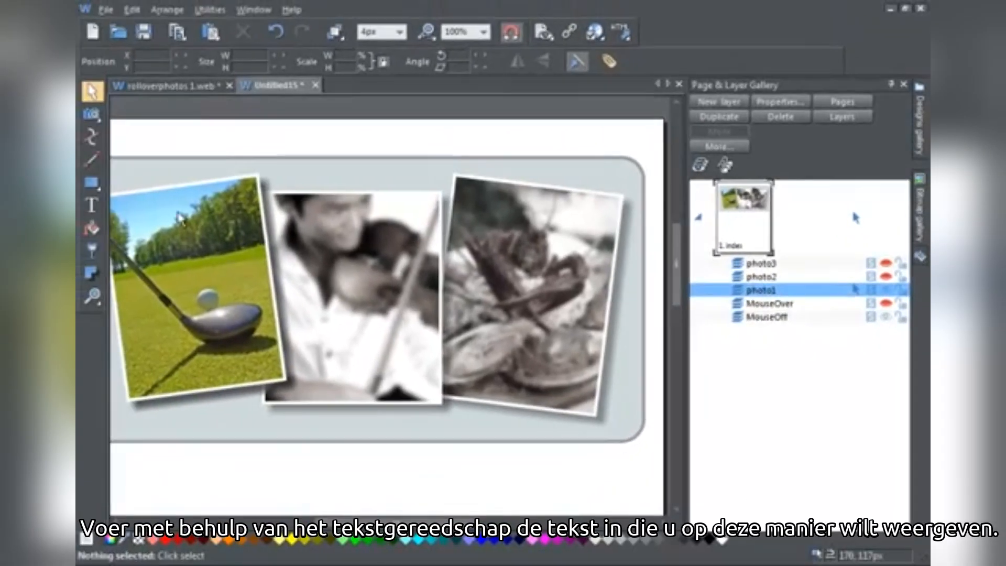
left_click(94, 206)
left_click(184, 139)
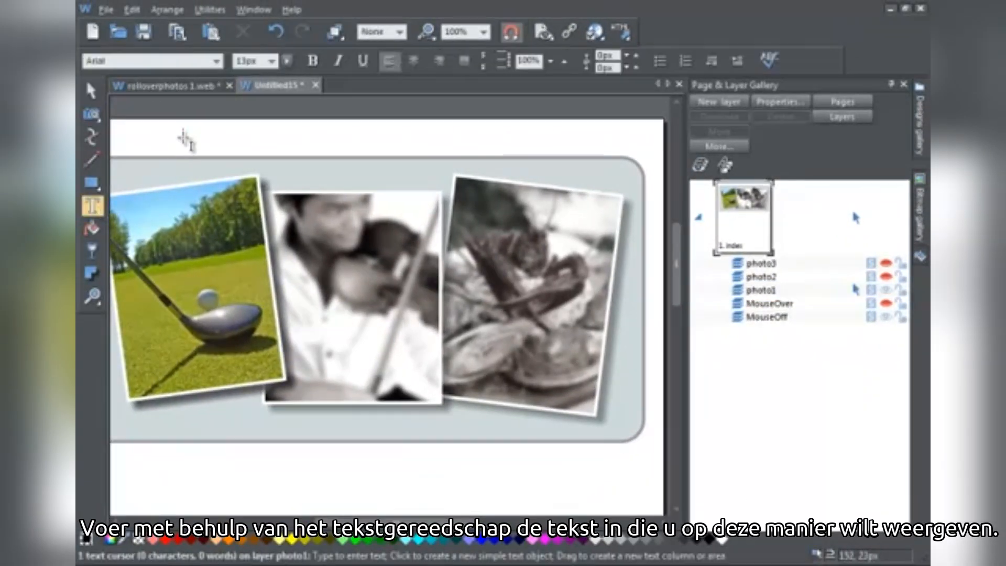
type("golf")
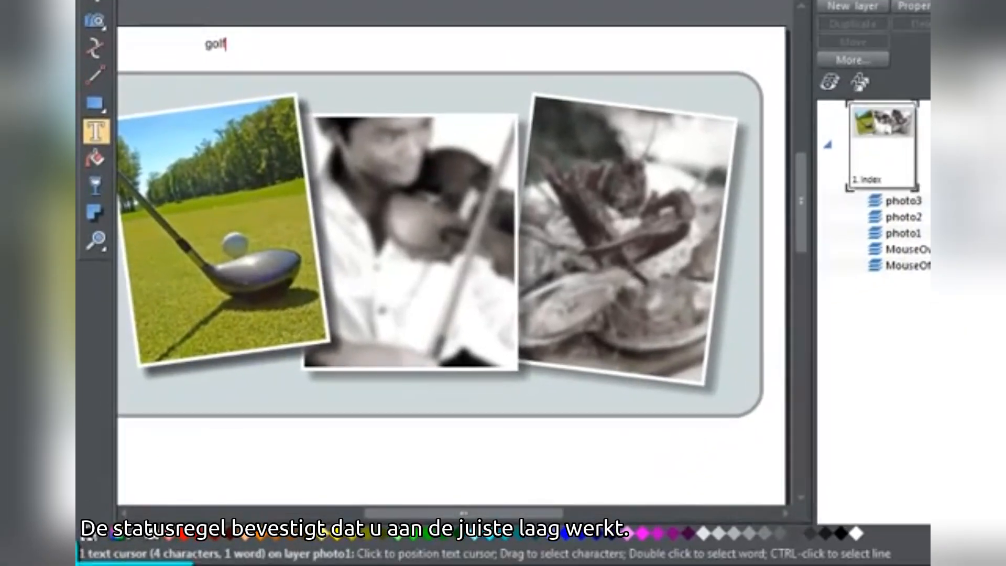
Enlarge the "golf" text to about 57 px wide and position it just above the golf photo.
key("F2")
left_click_drag(233, 60, 260, 89)
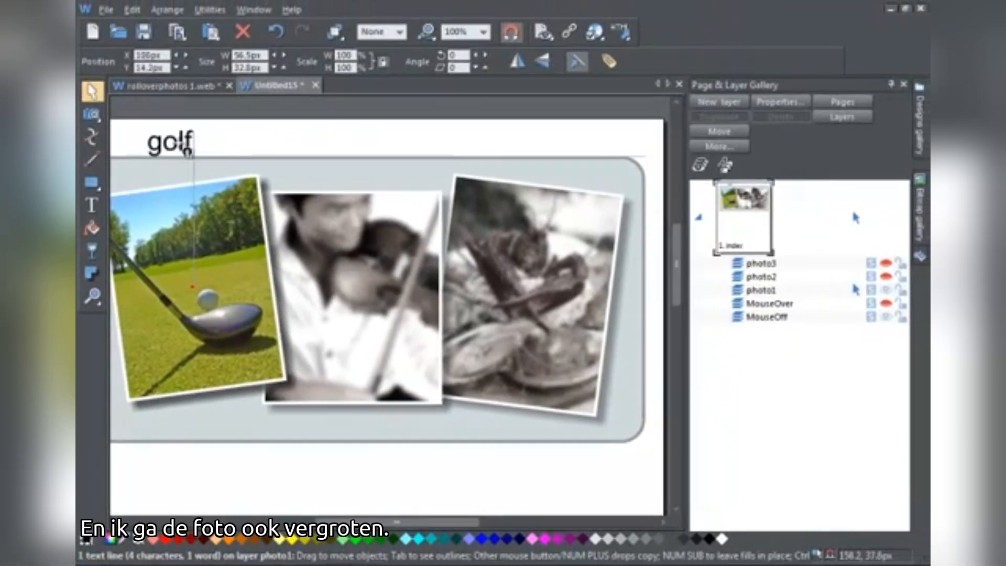
left_click_drag(187, 152, 180, 147)
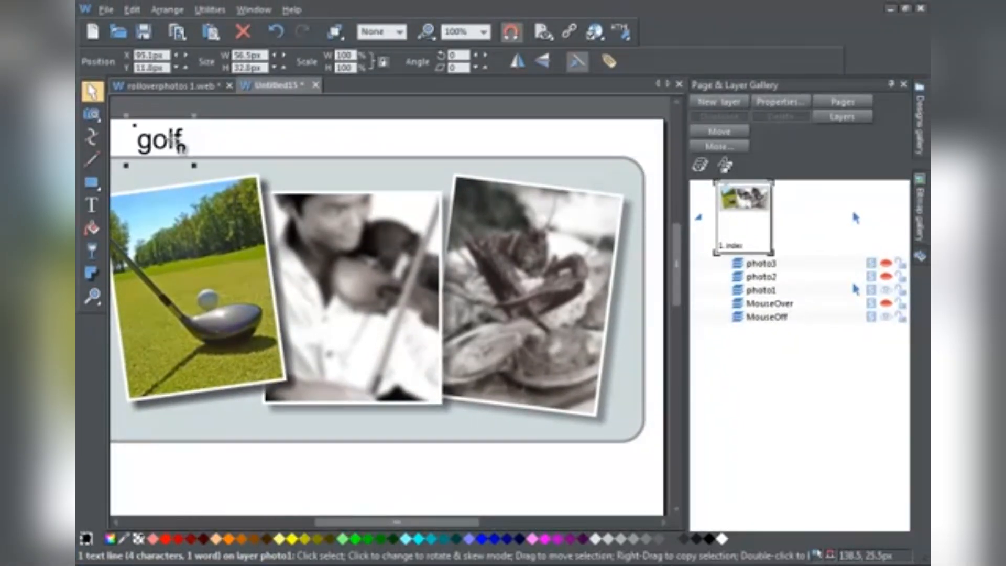
Enlarge the colour golf photo to about 301 by 368 px and reposition it over its black-and-white version.
left_click(192, 238)
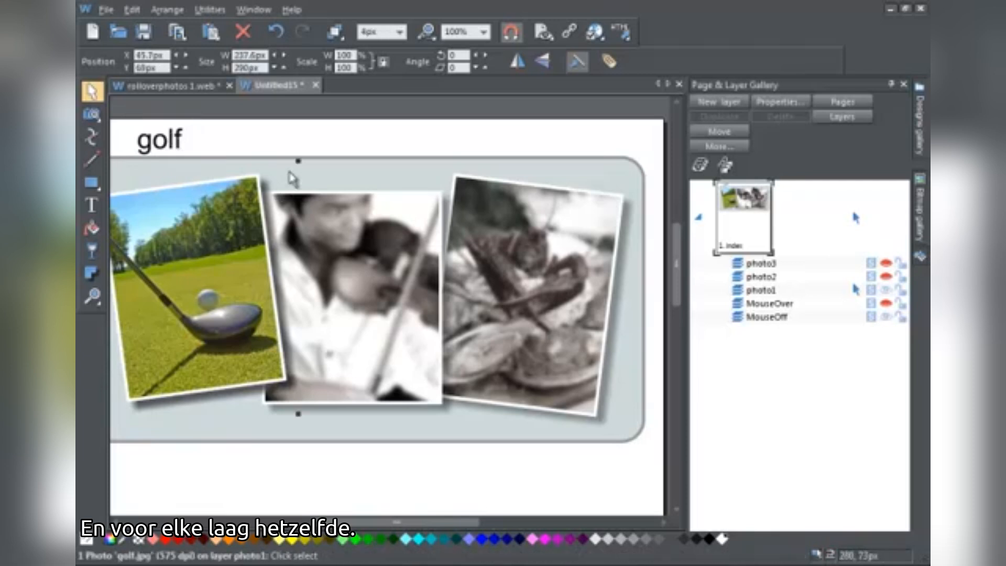
left_click_drag(296, 163, 346, 103)
left_click_drag(268, 225, 249, 263)
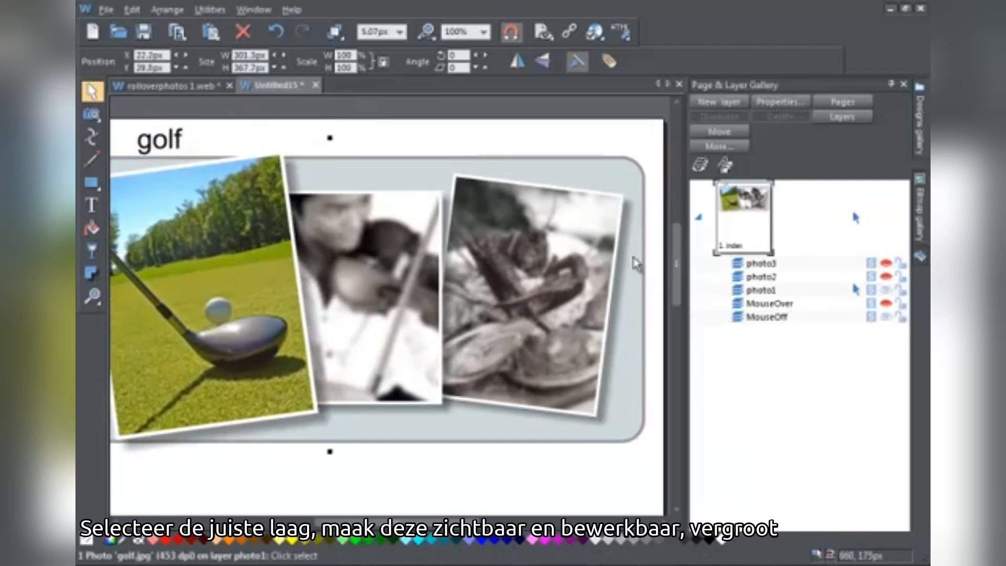
Make layer photo2 active and visible, and enlarge the colour violinist photo to about 261 by 311 px.
left_click(772, 278)
left_click(871, 277)
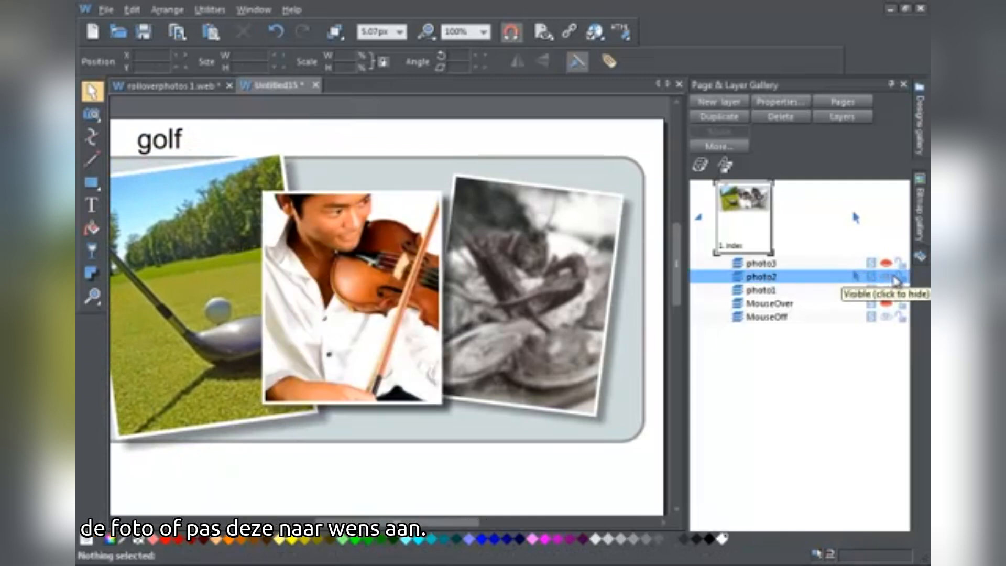
left_click(386, 295)
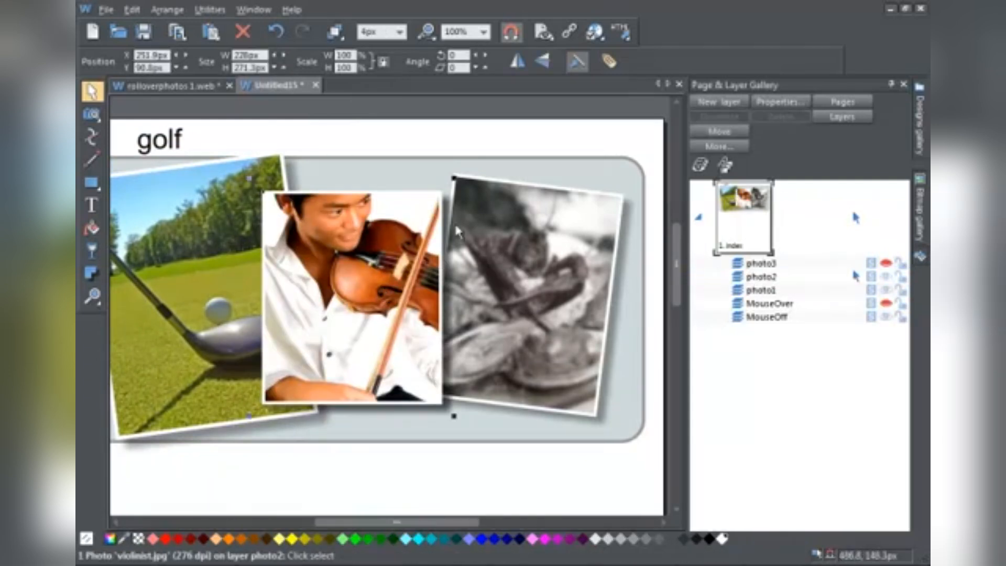
left_click_drag(443, 190, 474, 161)
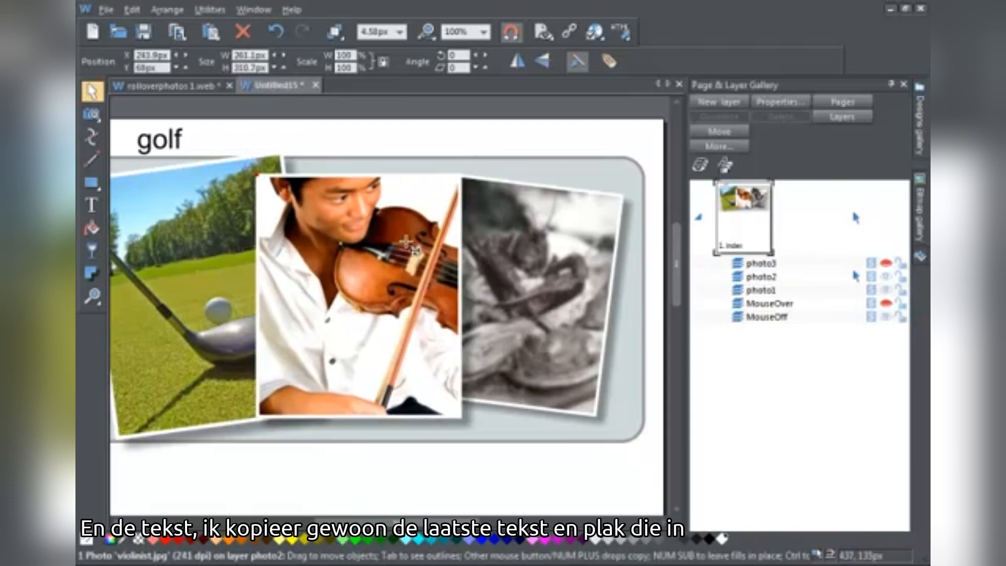
Copy the "golf" text onto layer photo2, place it above the violinist photo and change it to "music".
left_click(171, 148)
key("ctrl+c")
key("ctrl+v")
left_click_drag(170, 148, 377, 146)
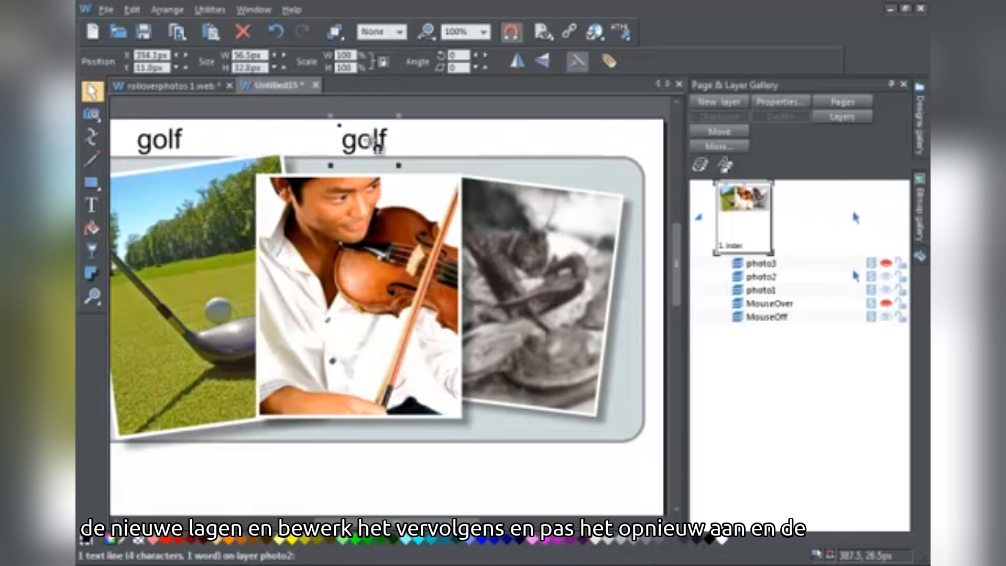
double_click(377, 141)
double_click(367, 140)
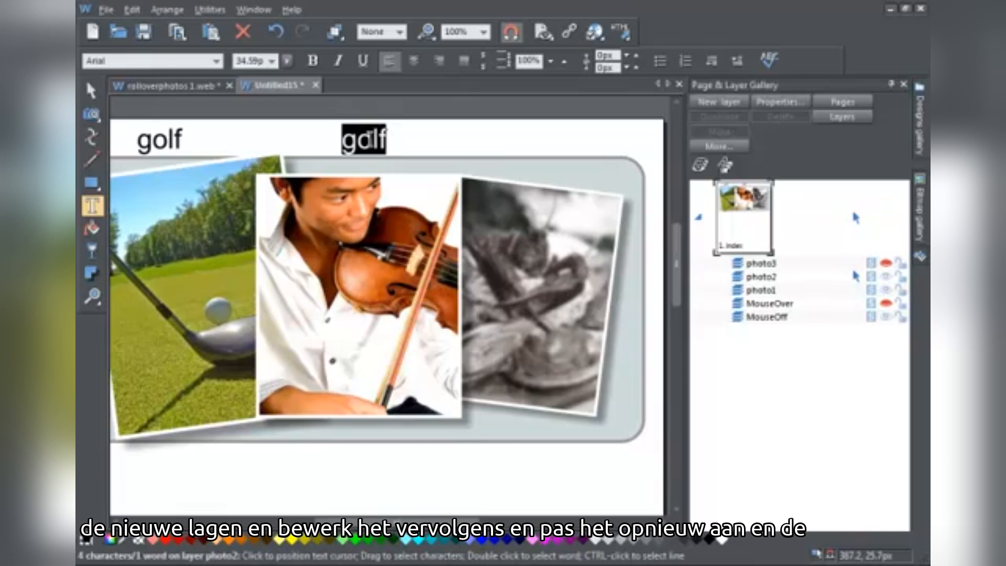
type("music")
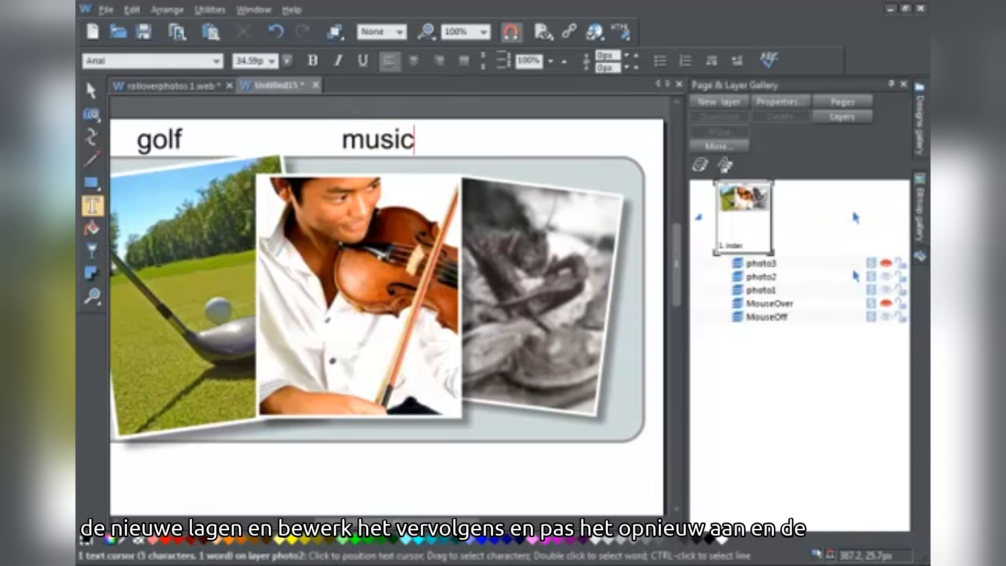
Make layer photo3 active and visible, and enlarge the colour lobster photo slightly beyond its black-and-white version.
left_click(761, 263)
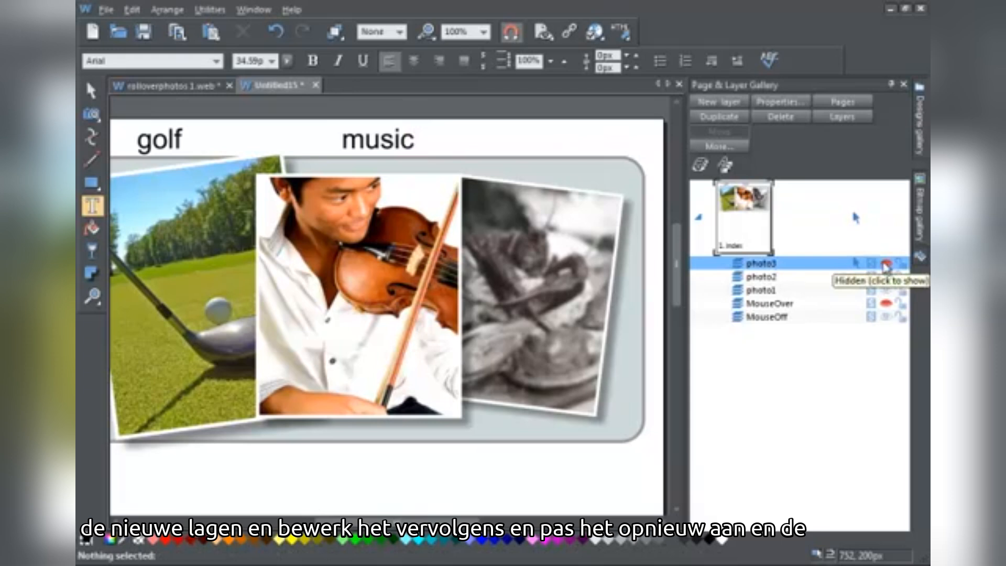
left_click(885, 263)
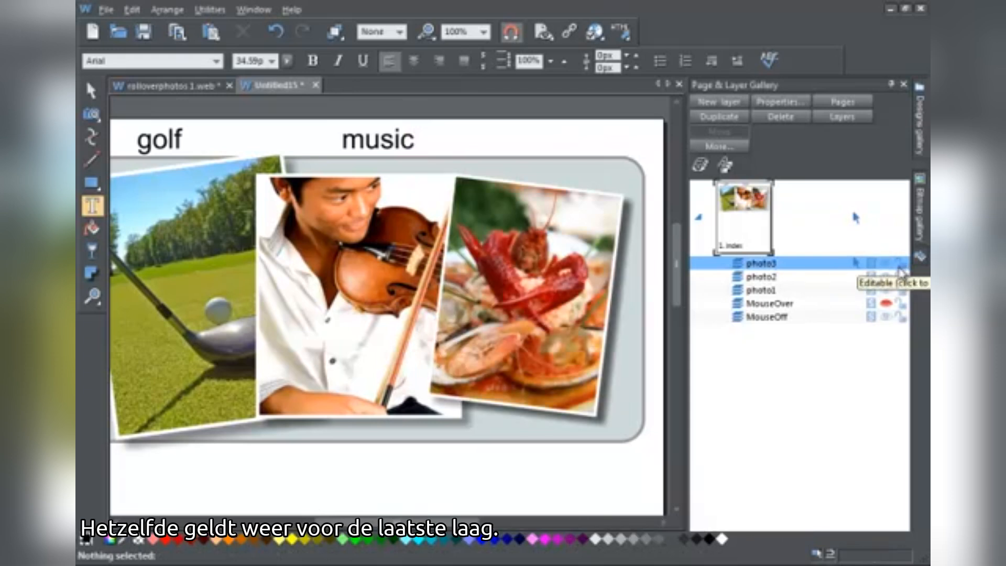
left_click(91, 90)
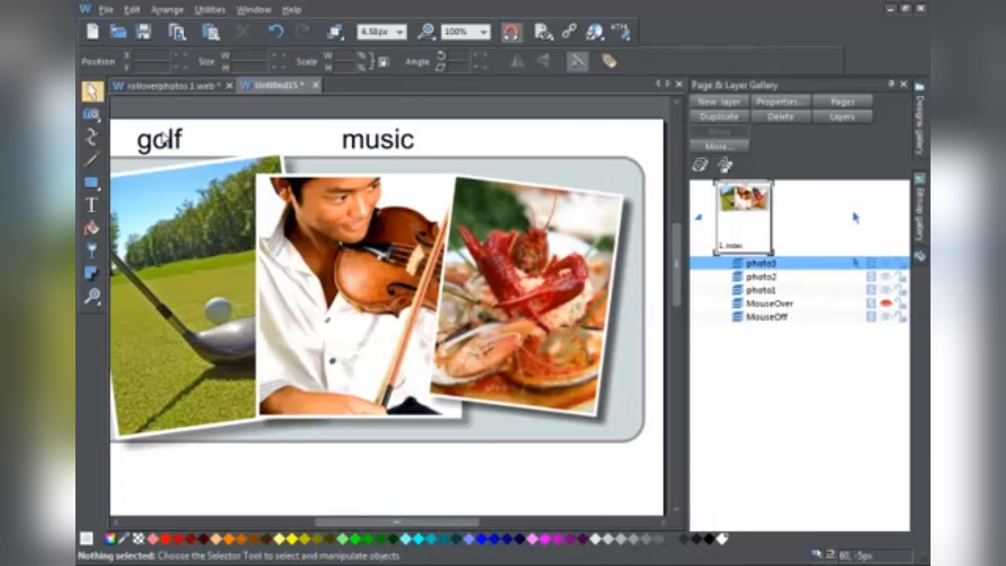
left_click(514, 293)
left_click_drag(414, 428, 496, 352)
Paste the copied text onto layer photo3, place it below the lobster photo and change it to "dinner".
key("ctrl+v")
left_click_drag(408, 313, 519, 475)
double_click(502, 474)
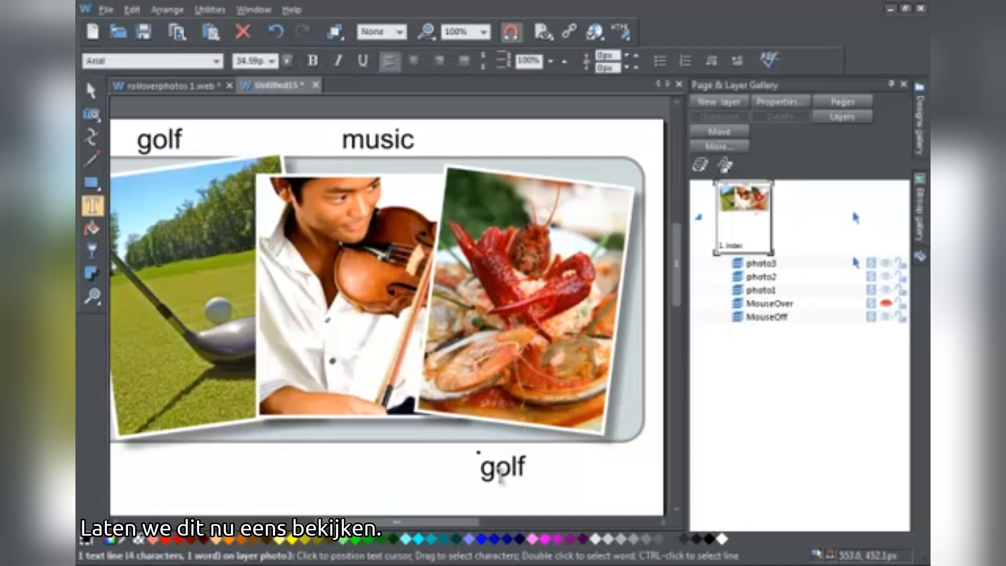
double_click(502, 474)
type("dinner")
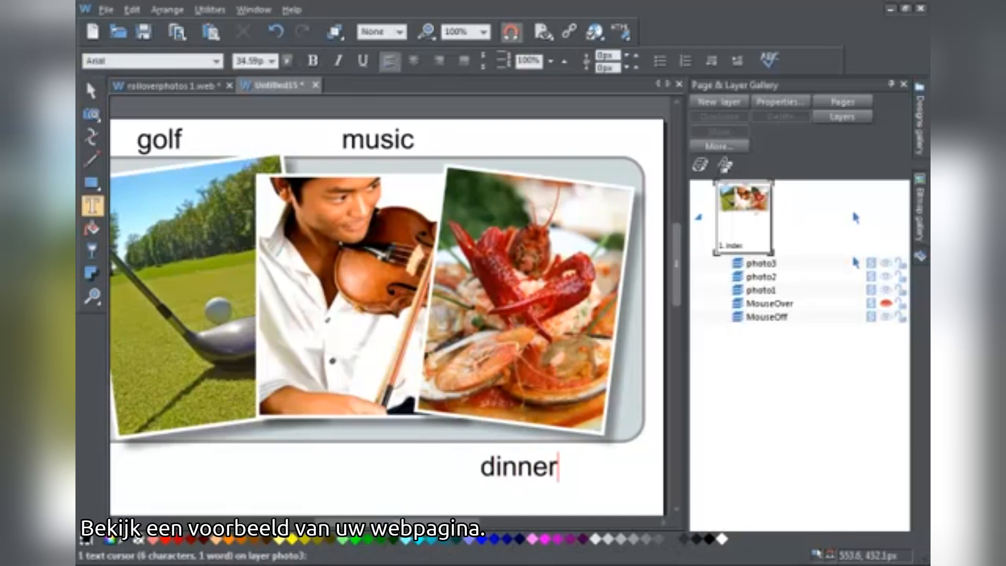
Preview the page to test the enlarged photos and captions on mouse-over, and close the preview.
left_click(545, 33)
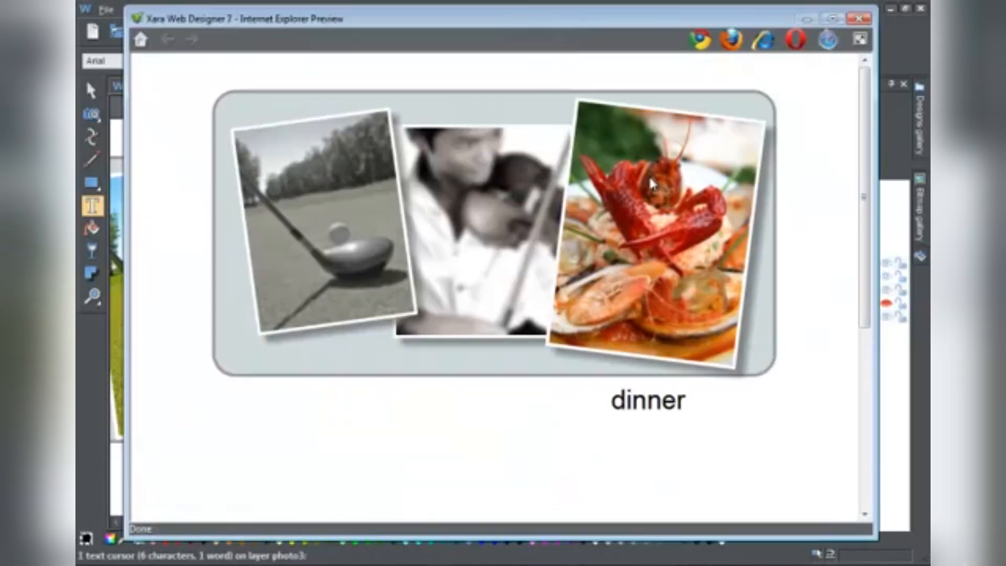
mouse_move(501, 181)
mouse_move(346, 203)
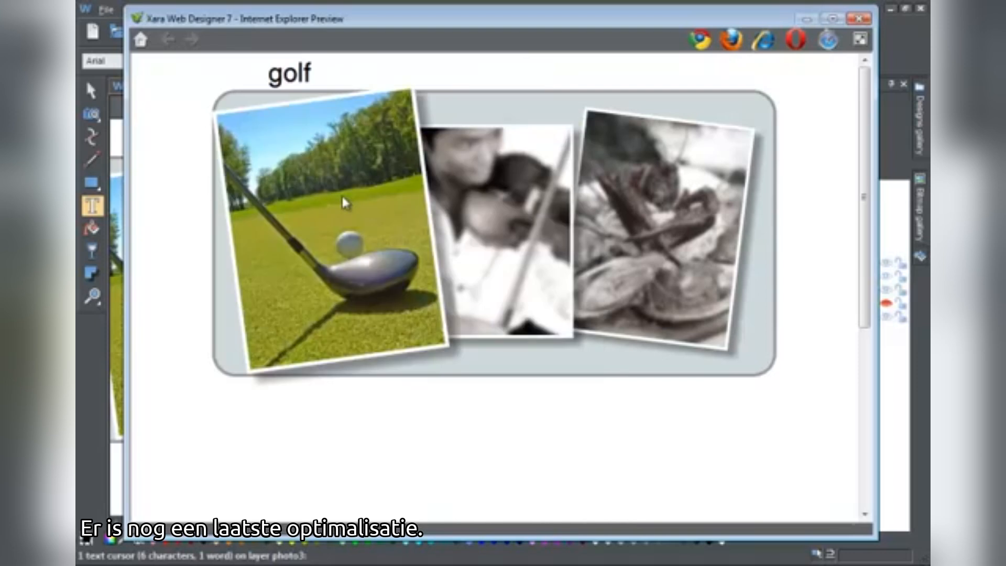
mouse_move(766, 253)
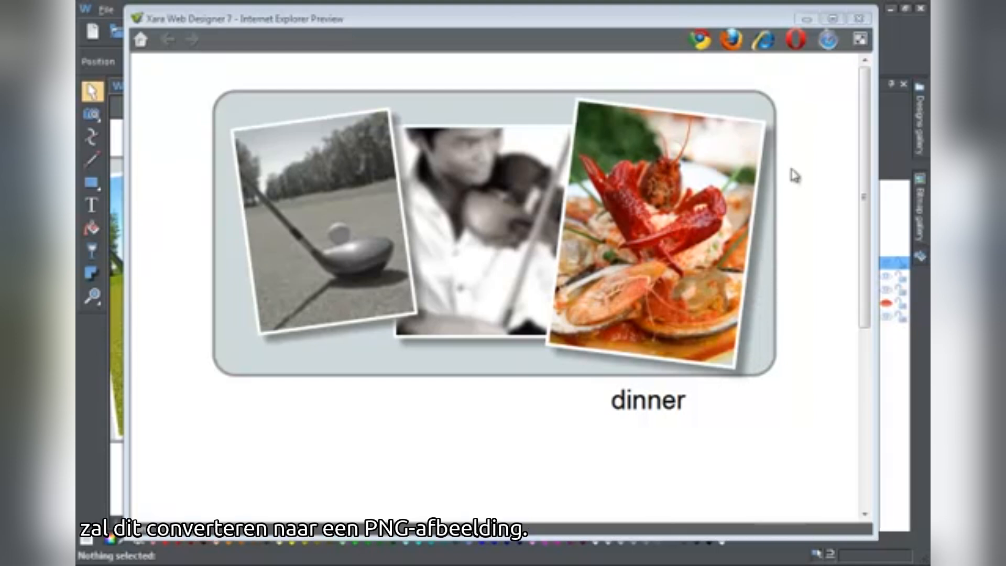
left_click(862, 20)
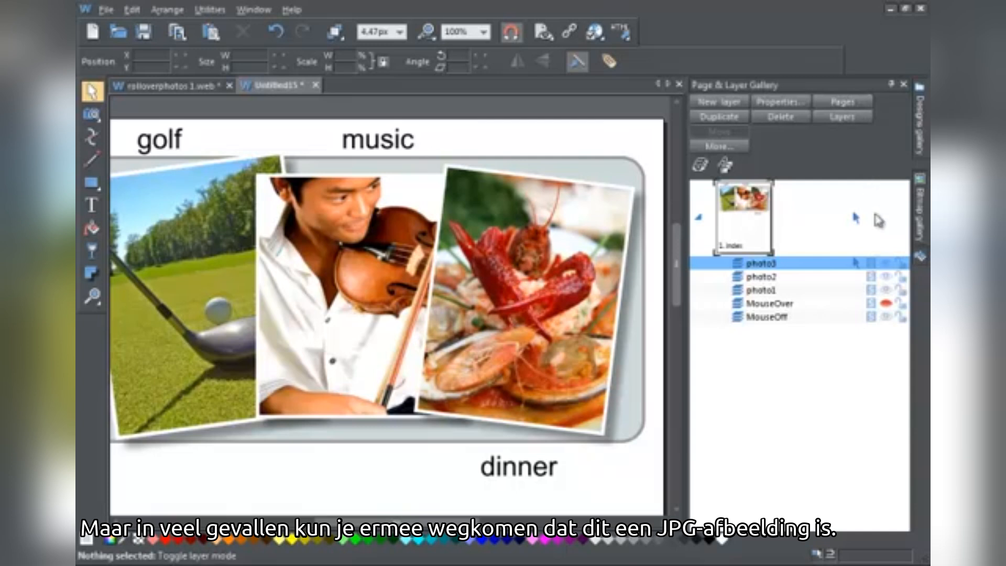
Hide the layers photo1, photo2 and photo3.
left_click(886, 290)
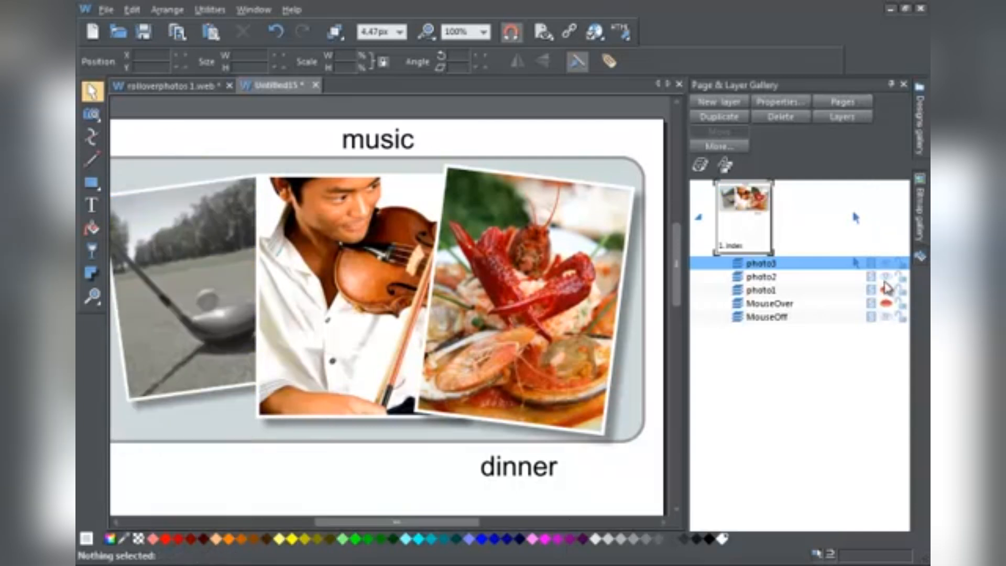
left_click(885, 276)
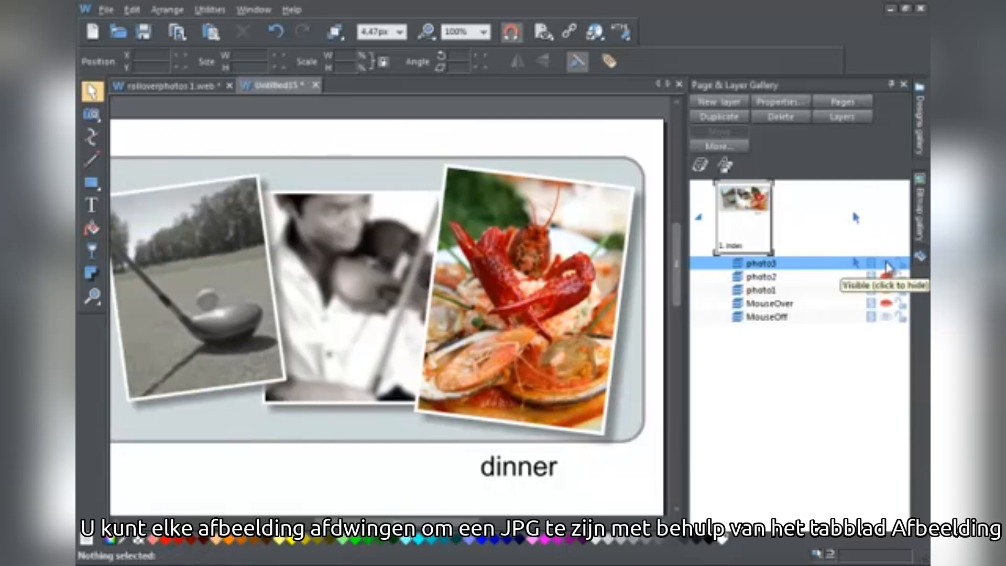
left_click(887, 264)
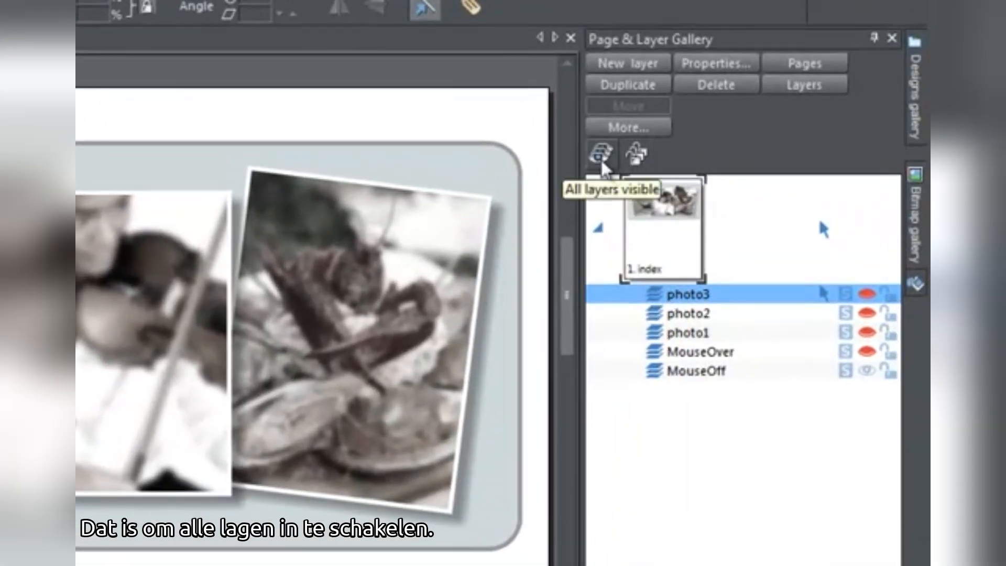
Make all layers visible and editable, and set the web image type of every object on the page to JPEG.
left_click(603, 164)
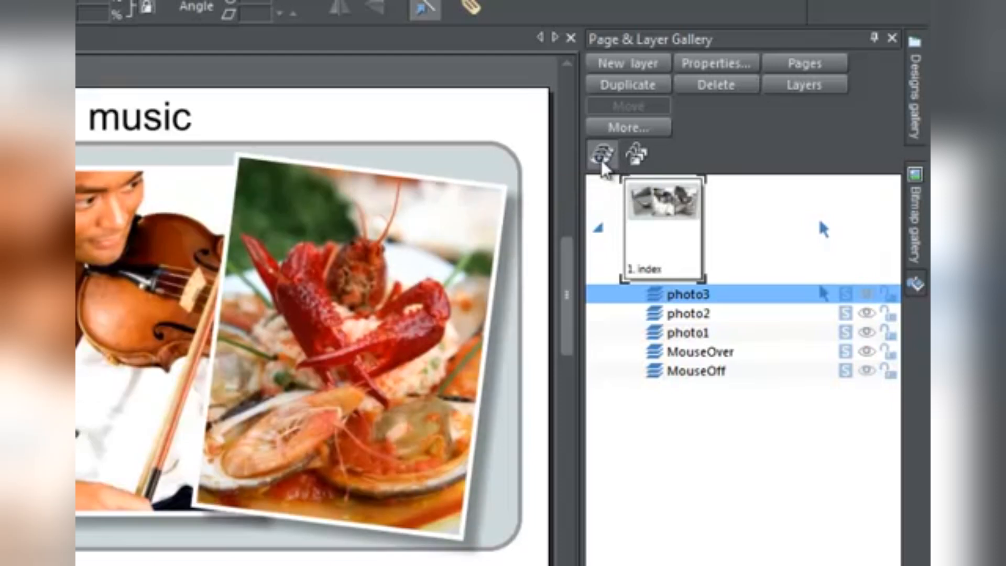
left_click(642, 167)
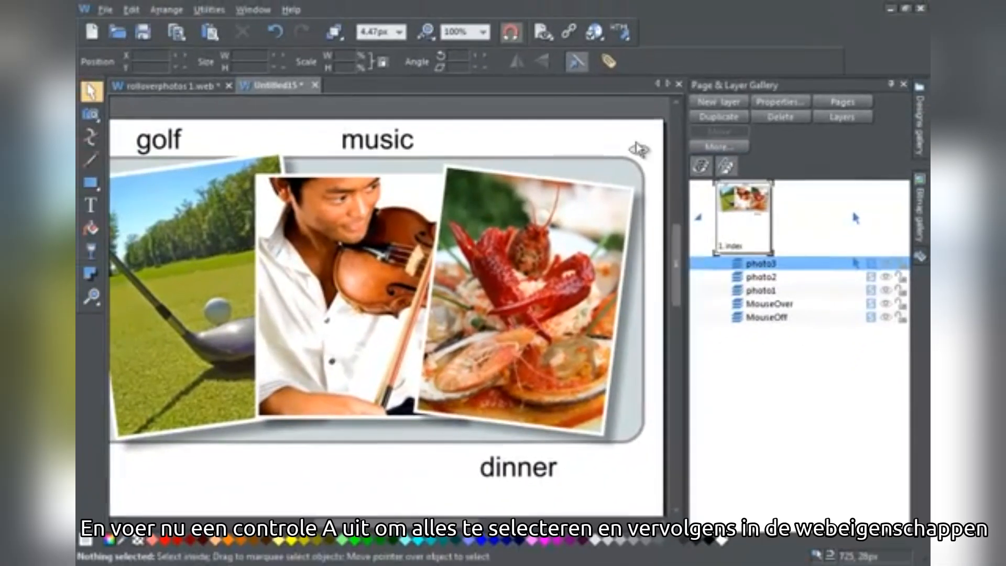
key("ctrl+a")
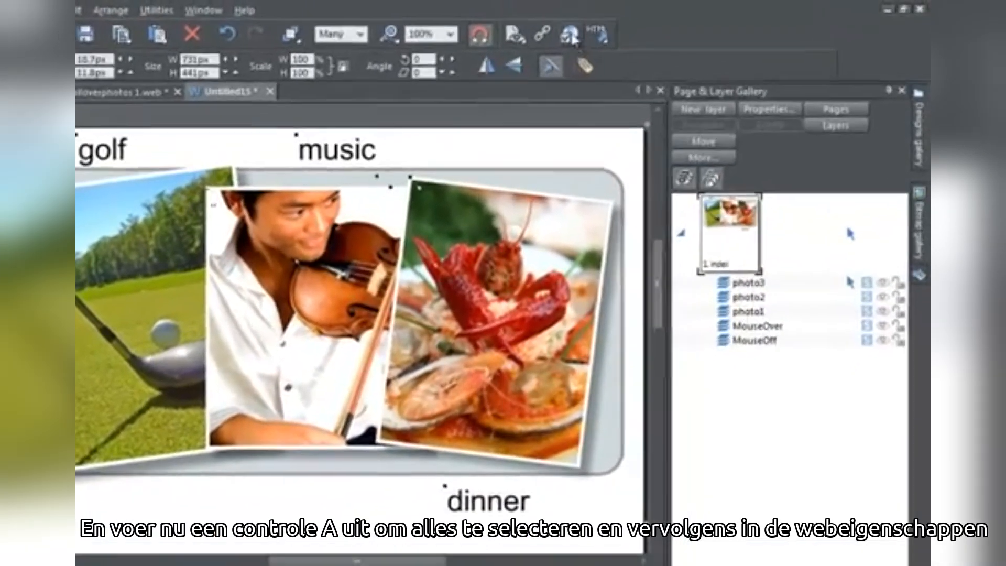
left_click(595, 32)
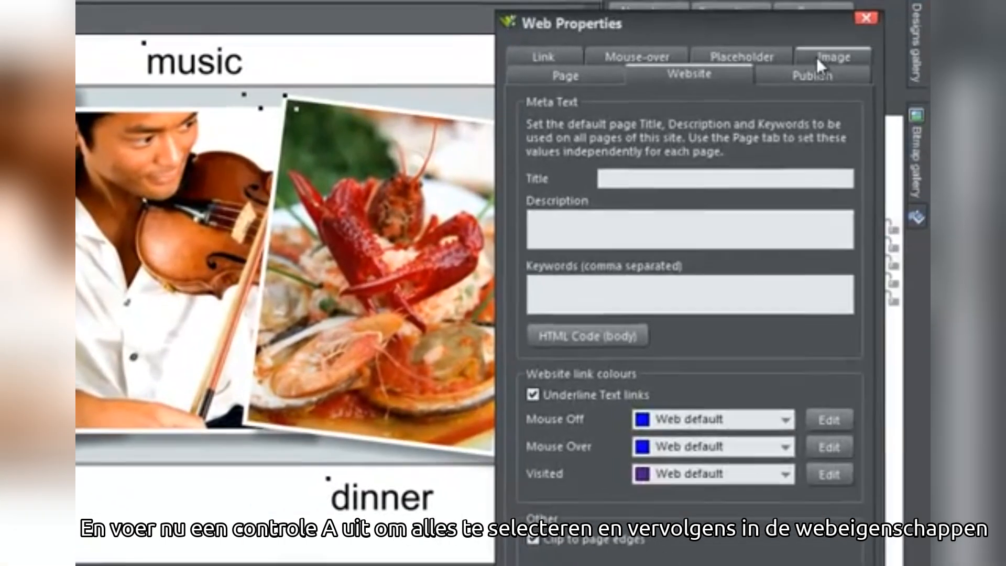
left_click(846, 156)
left_click(545, 315)
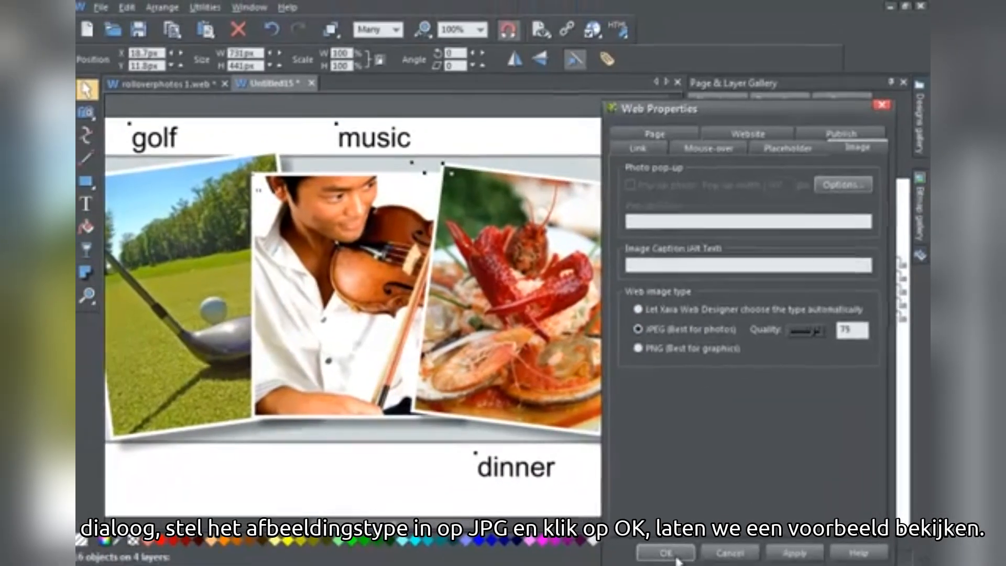
left_click(671, 554)
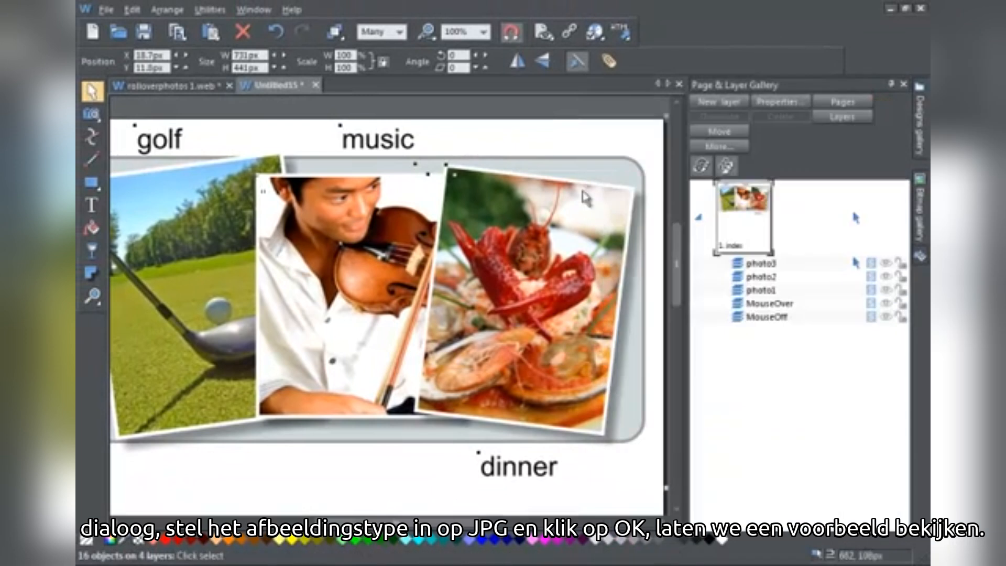
Preview the page again to check the rollovers with the JPEG images.
left_click(544, 32)
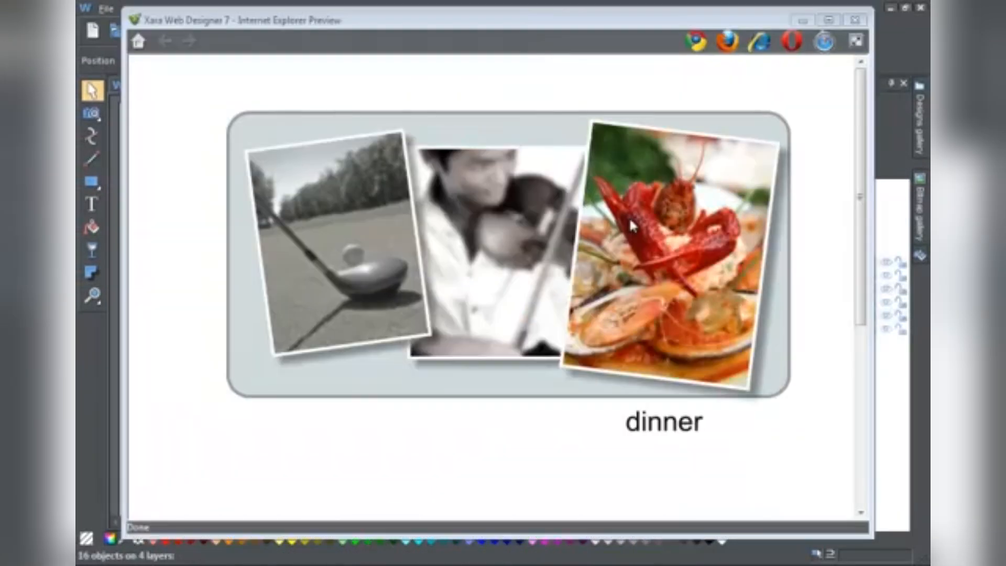